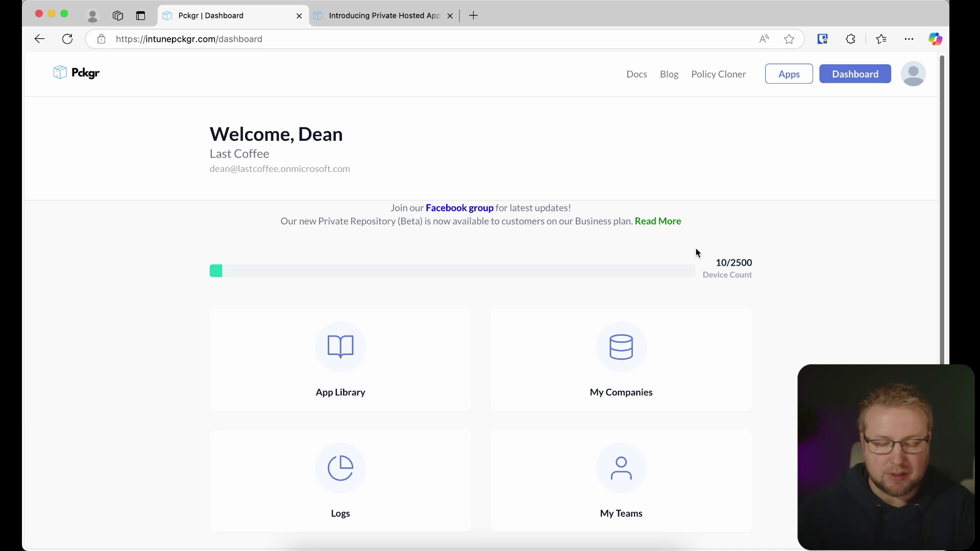
Review the Last Coffee company's connection settings under My Companies, checking which companies can be selected, and close them.
left_click(626, 363)
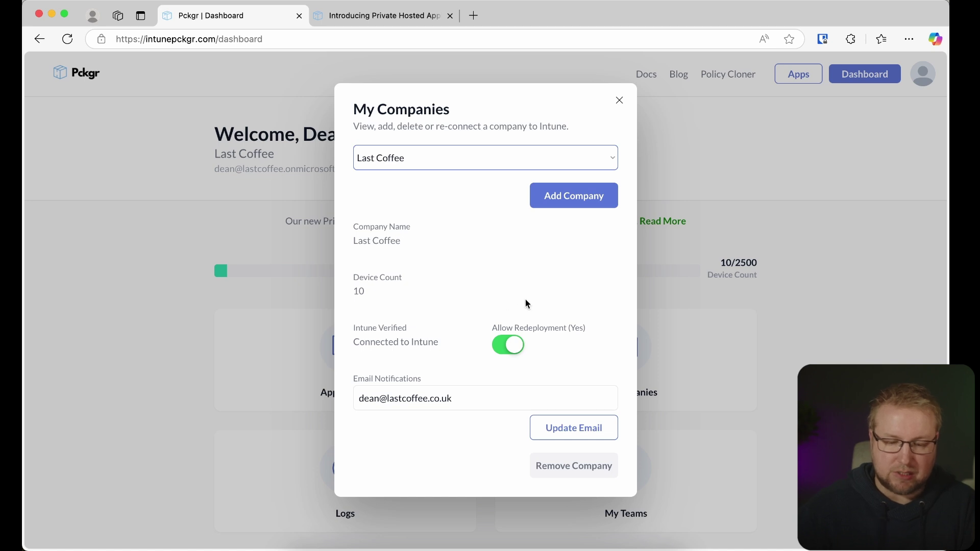
left_click(612, 158)
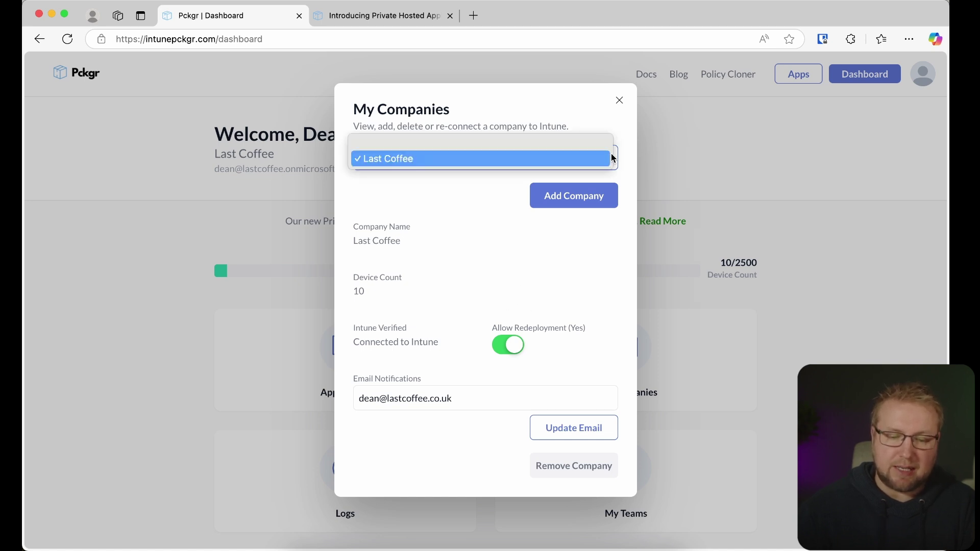
left_click(609, 159)
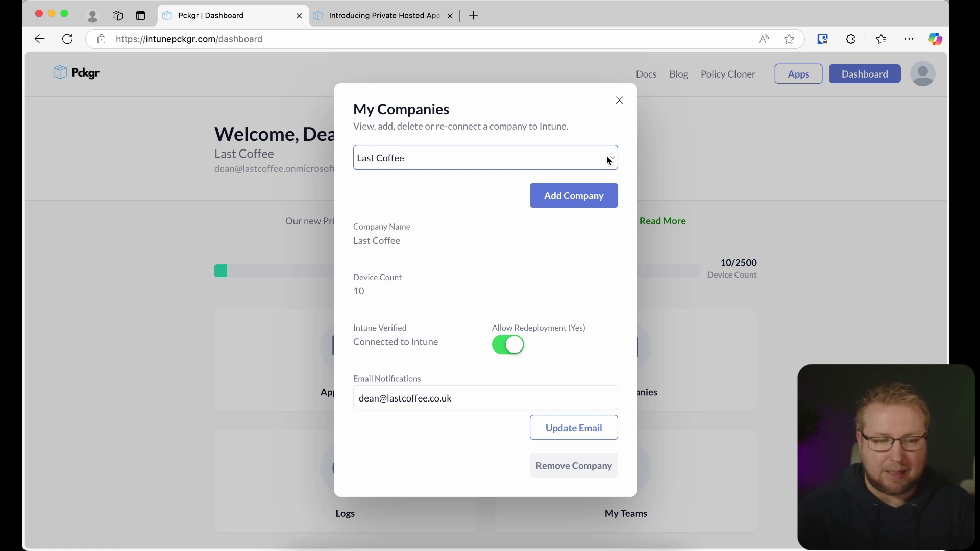
left_click(620, 100)
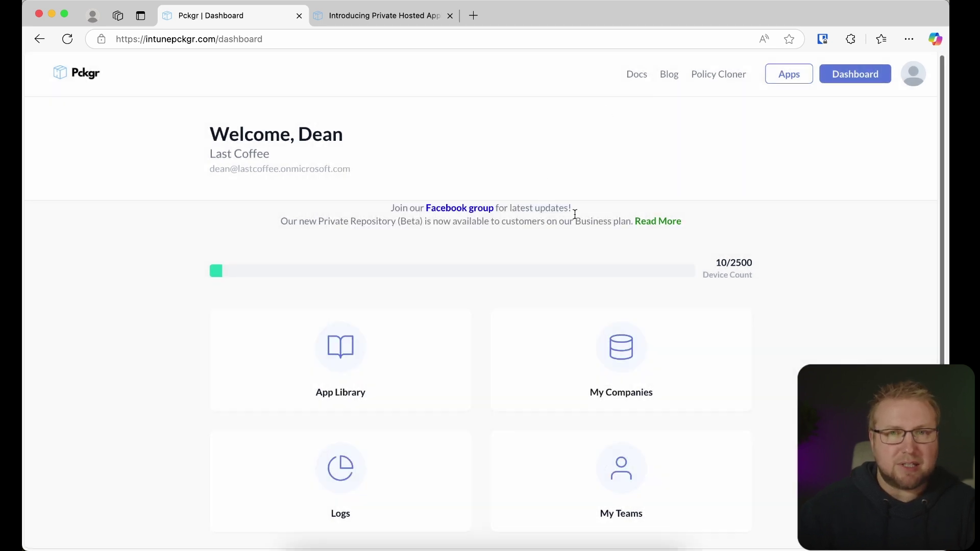
Open the App Library and list the MacOS (Beta) applications available to add as new apps.
left_click(393, 365)
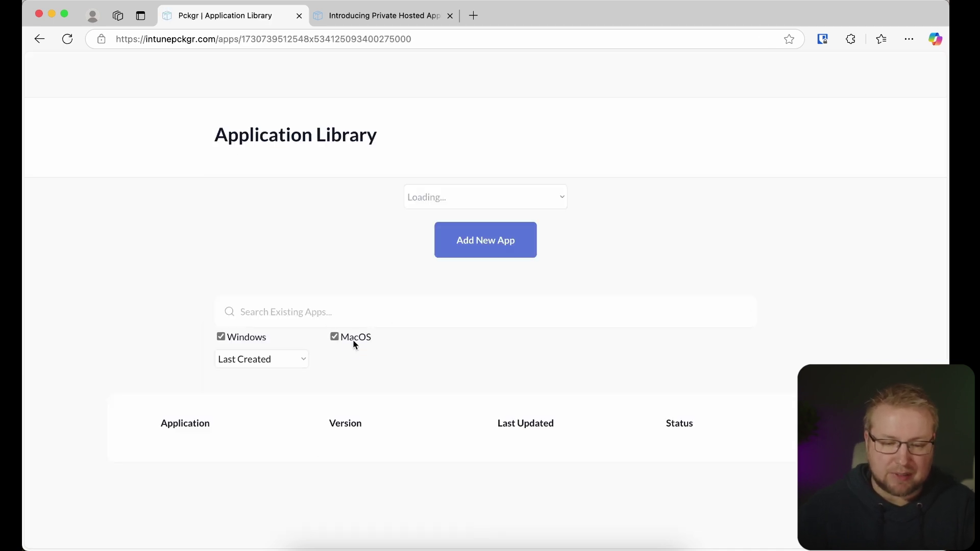
scroll(632, 301, "down", 5)
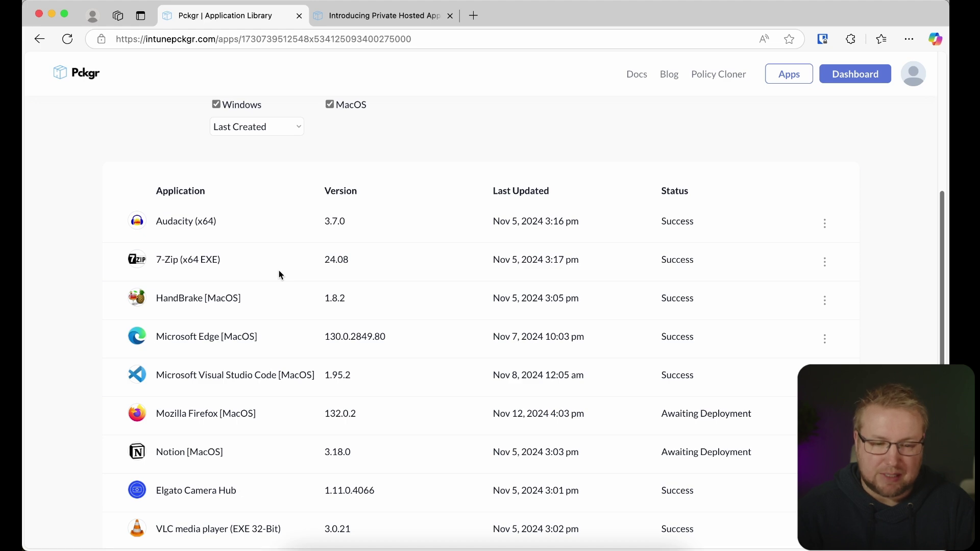
scroll(281, 281, "up", 3)
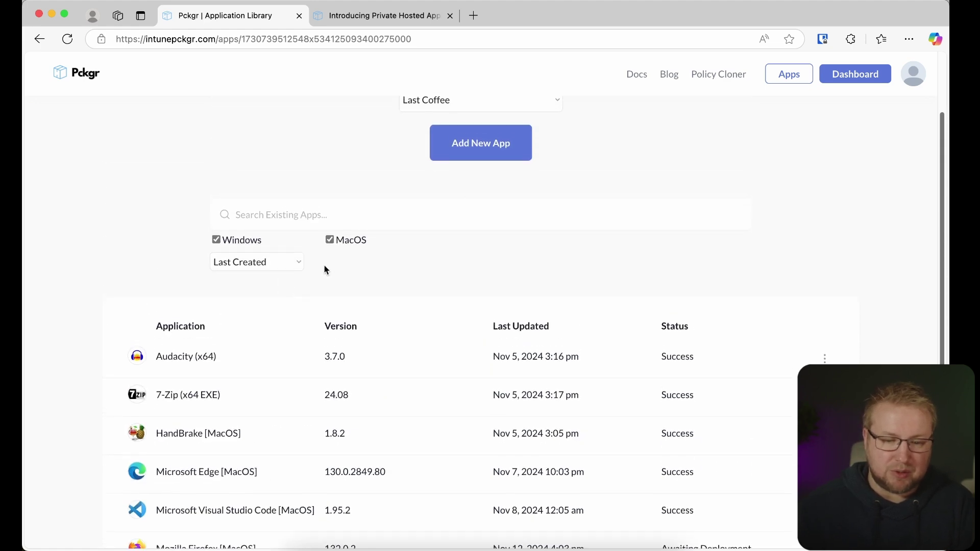
left_click(512, 148)
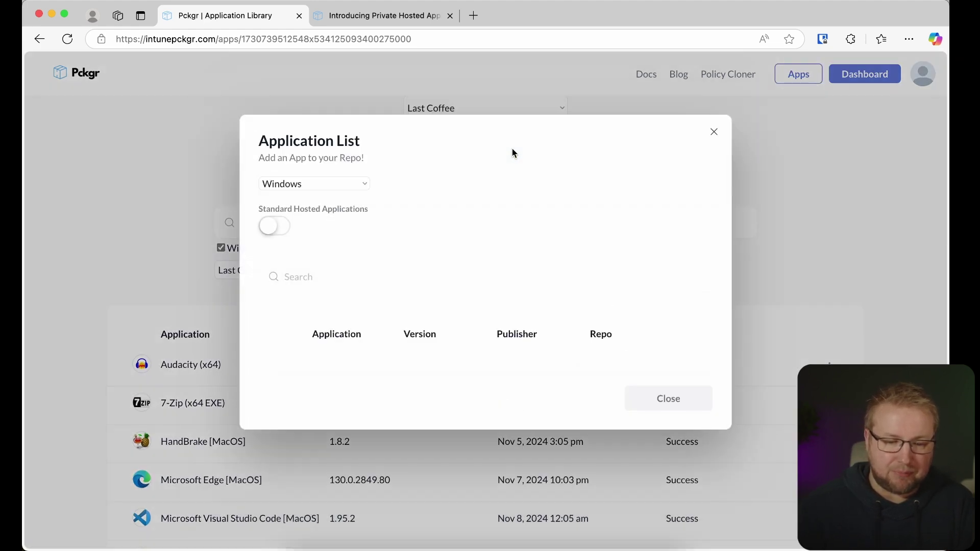
left_click(341, 181)
left_click(316, 200)
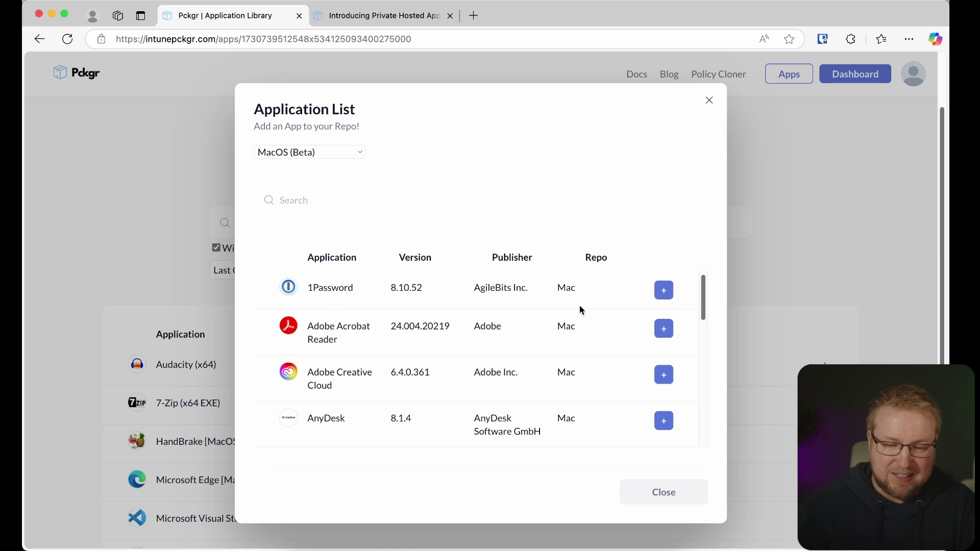
Add the macOS versions of Slack and TeamViewer to the app repository and close the application list.
left_click_drag(703, 288, 700, 416)
scroll(560, 396, "down", 5)
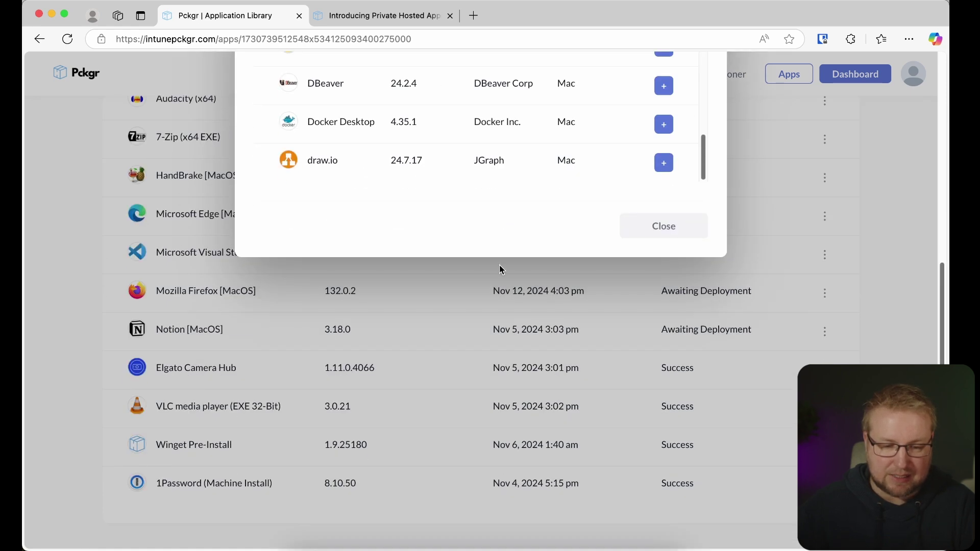
scroll(531, 271, "up", 5)
left_click_drag(702, 312, 708, 376)
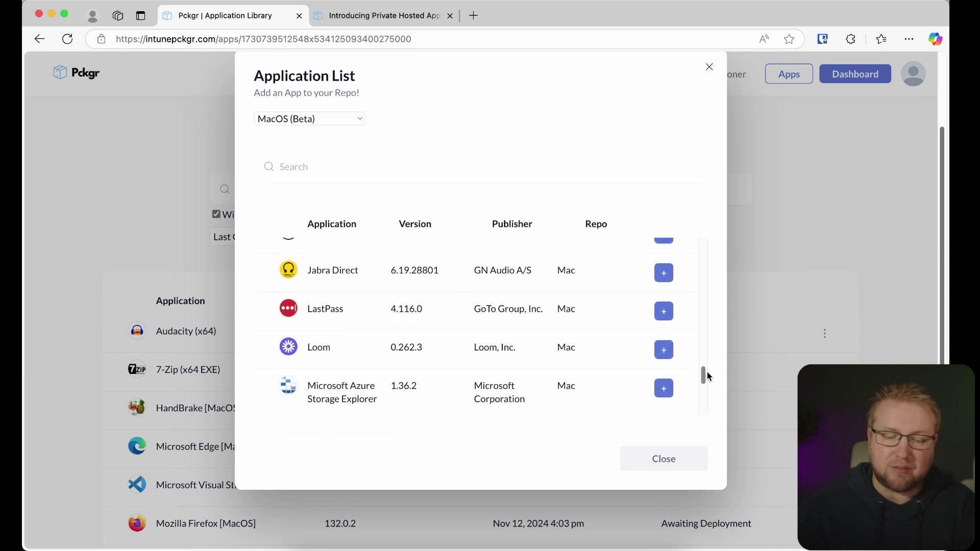
scroll(700, 376, "down", 3)
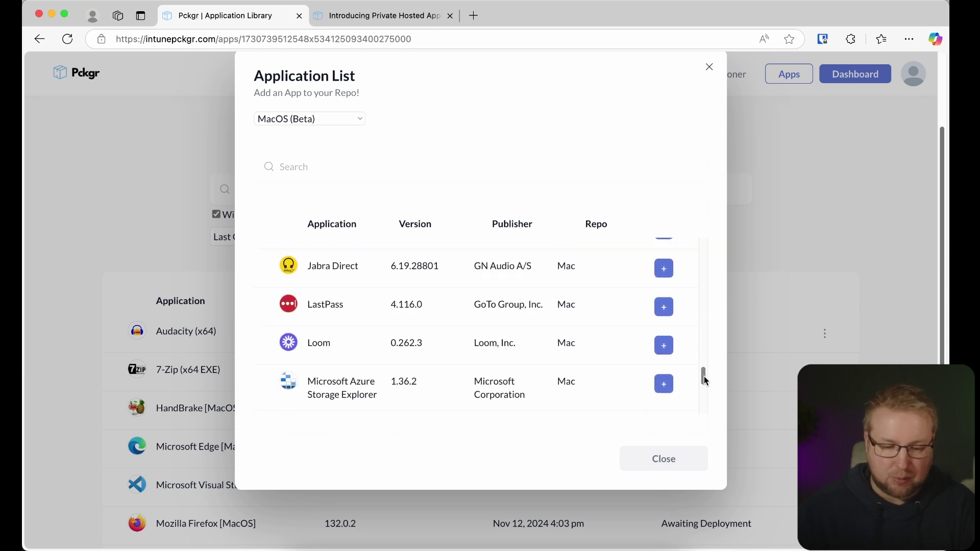
scroll(706, 393, "down", 3)
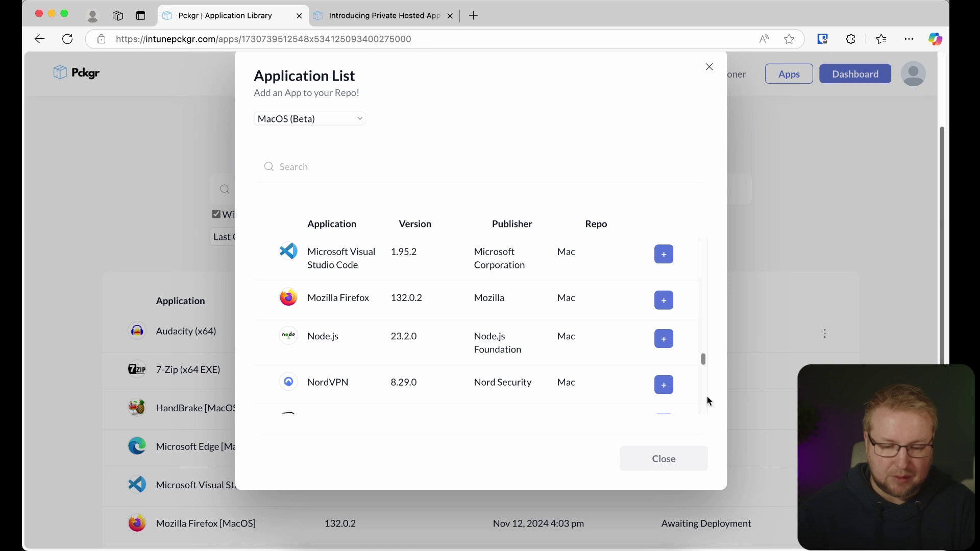
left_click_drag(702, 361, 702, 387)
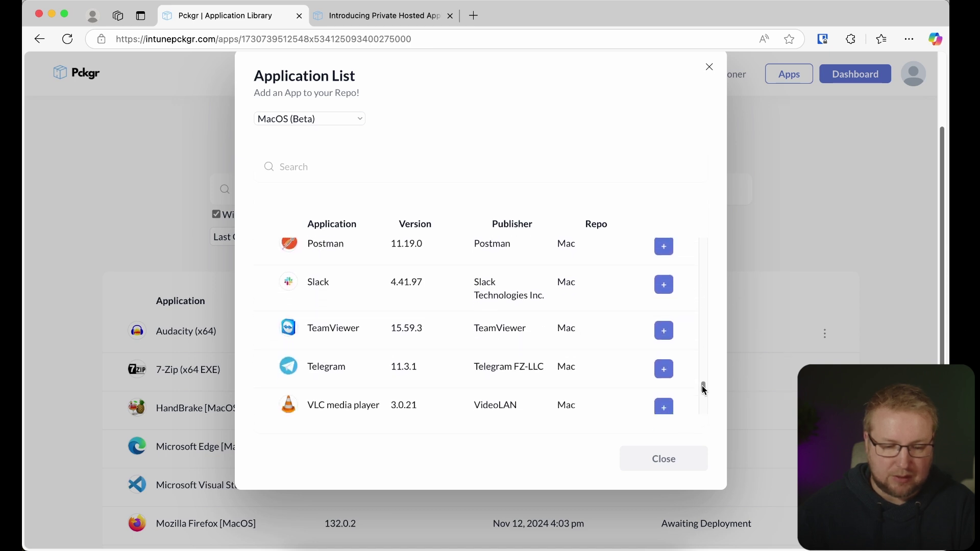
left_click(666, 288)
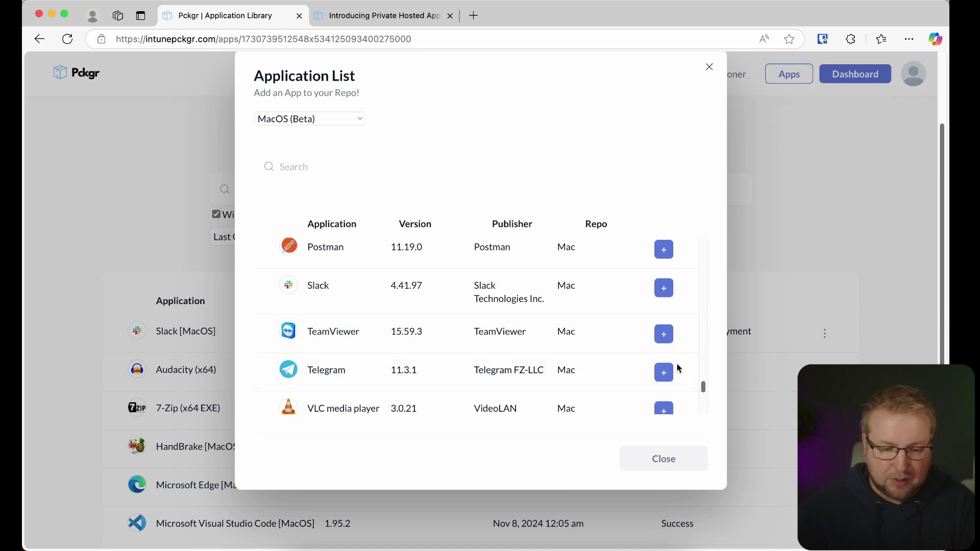
left_click(666, 336)
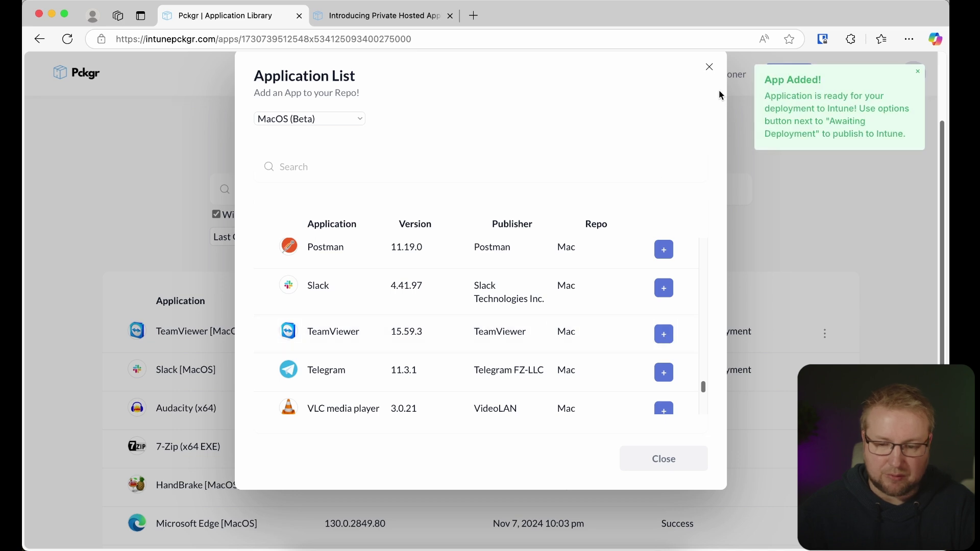
left_click(710, 70)
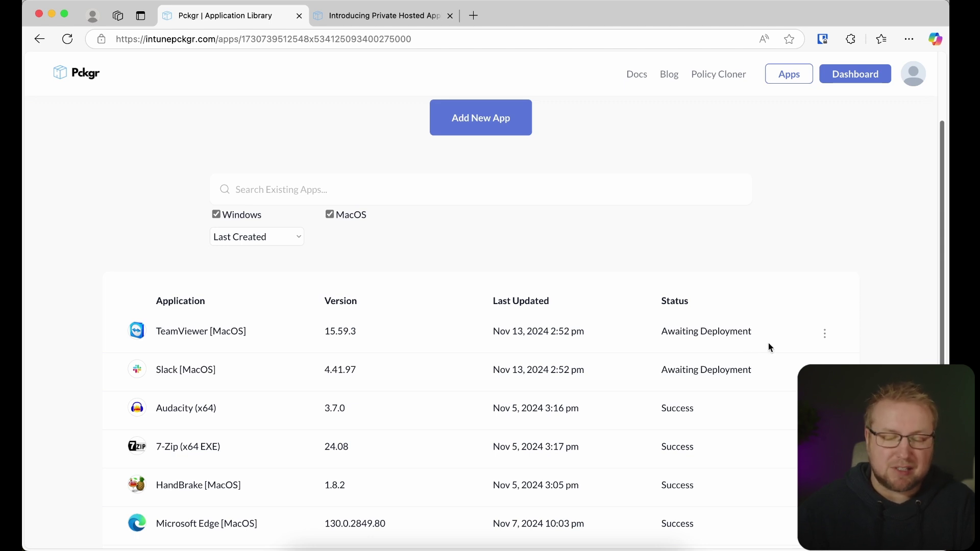
Deploy the TeamViewer macOS app to Intune with Update Only turned off, after trying that option on.
left_click(825, 333)
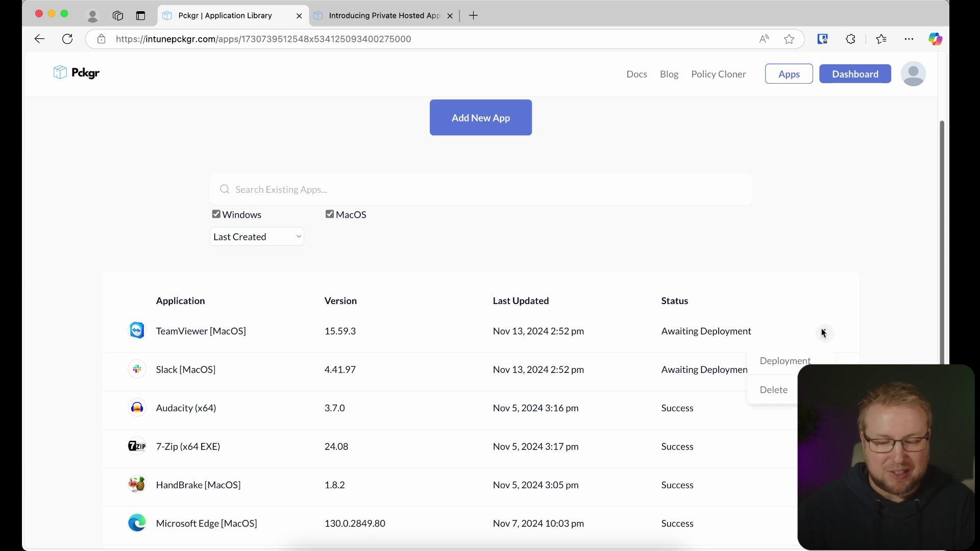
left_click(789, 362)
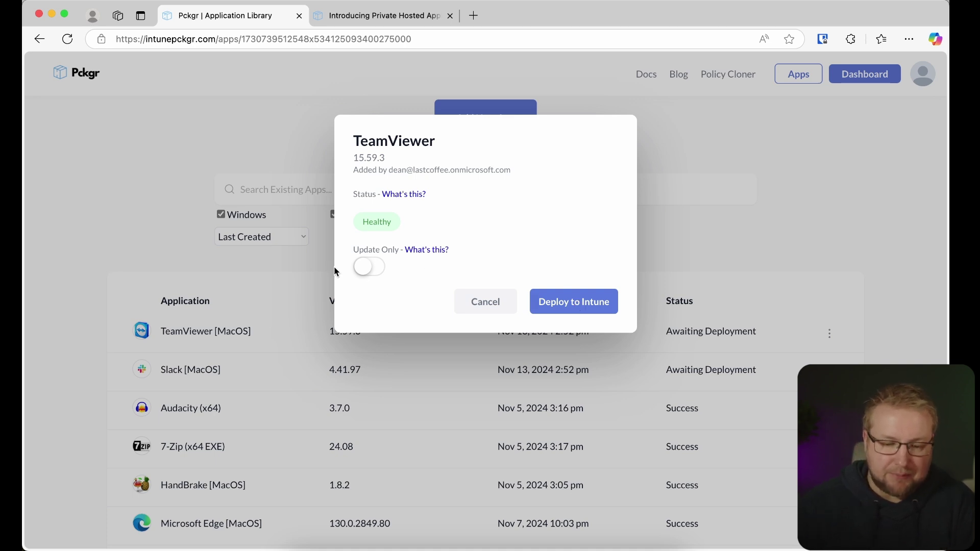
left_click(355, 272)
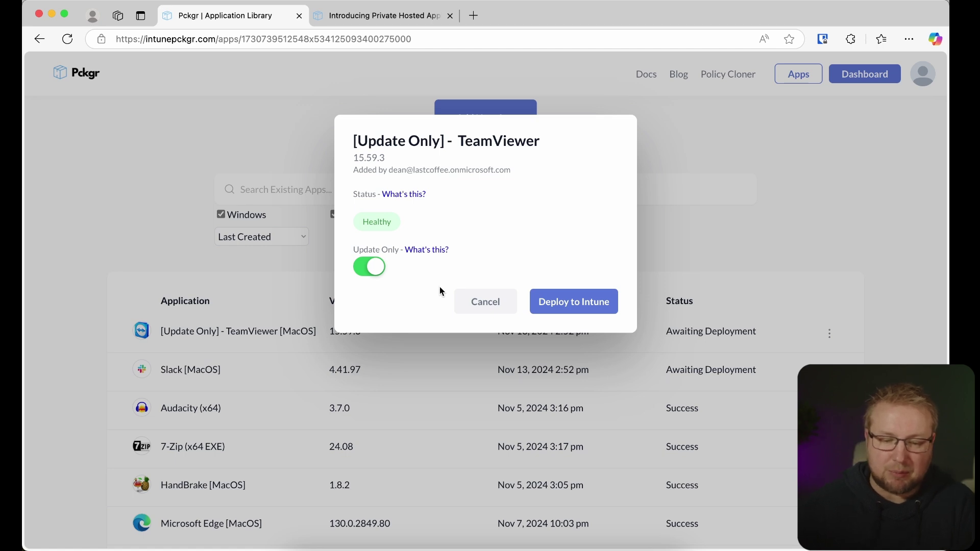
left_click(378, 271)
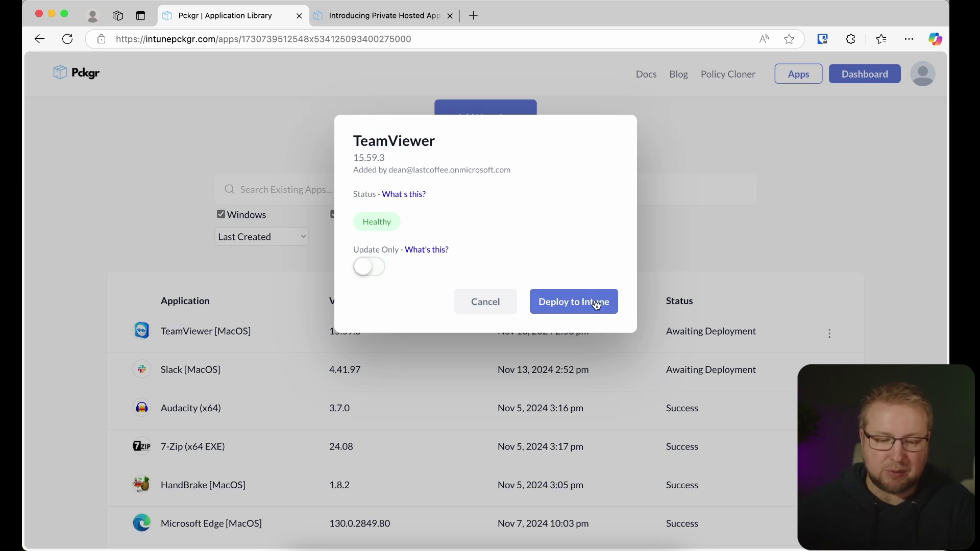
left_click(595, 301)
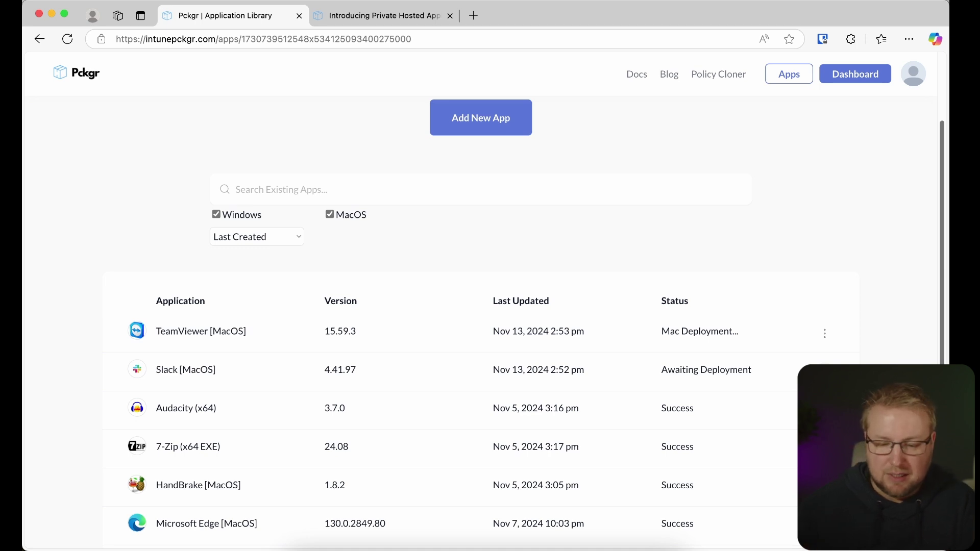
Deploy the Slack macOS app to Intune.
left_click(824, 369)
left_click(788, 393)
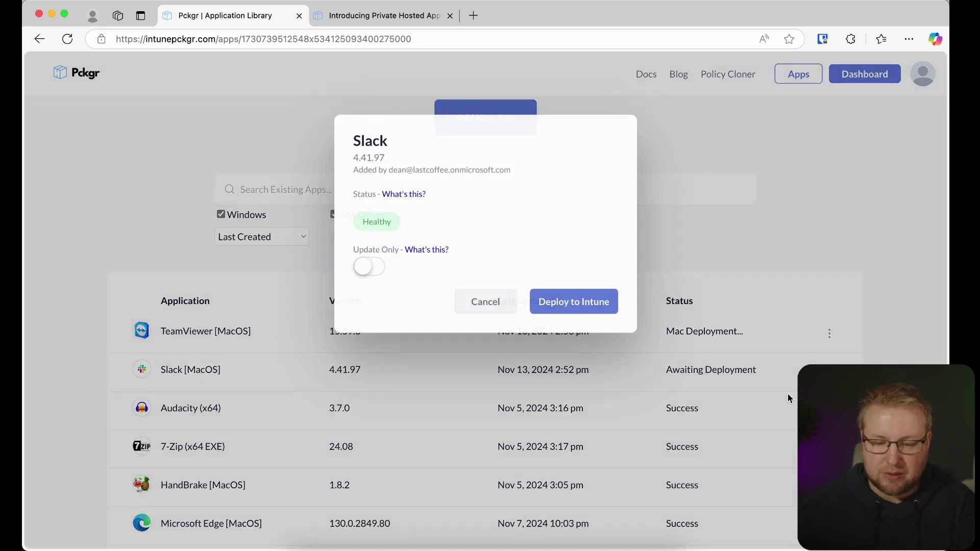
left_click(575, 302)
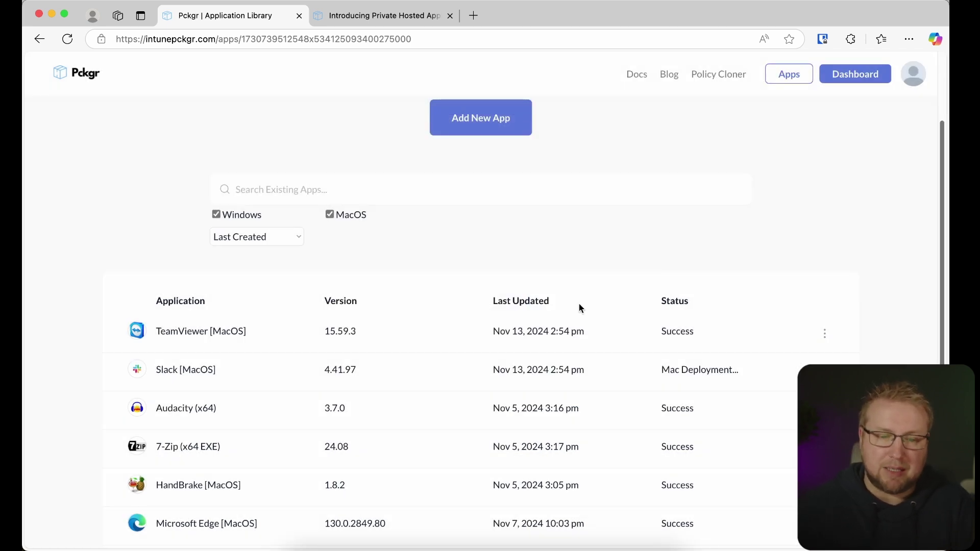
Open the Microsoft Intune admin center in a new browser tab and show the scripts for macOS devices.
left_click(473, 16)
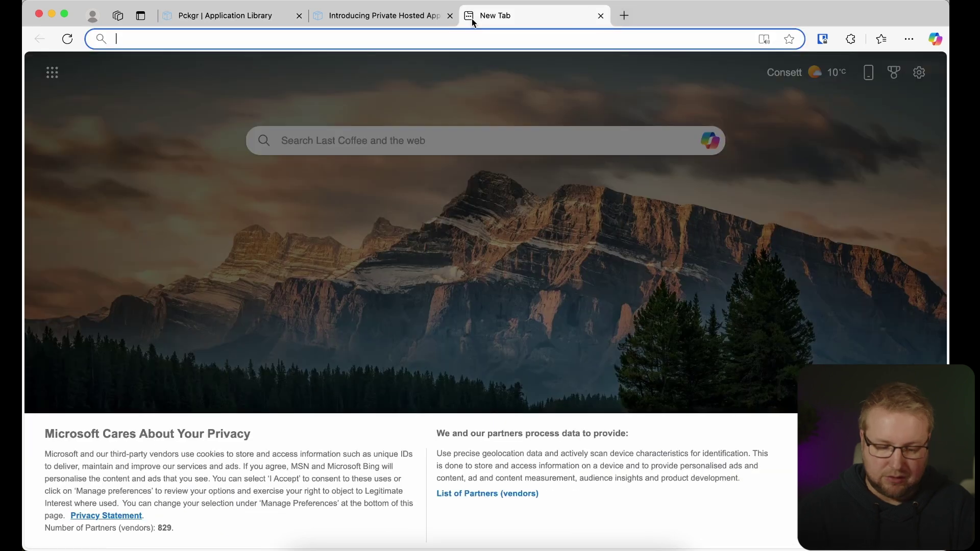
type("intune")
key("Return")
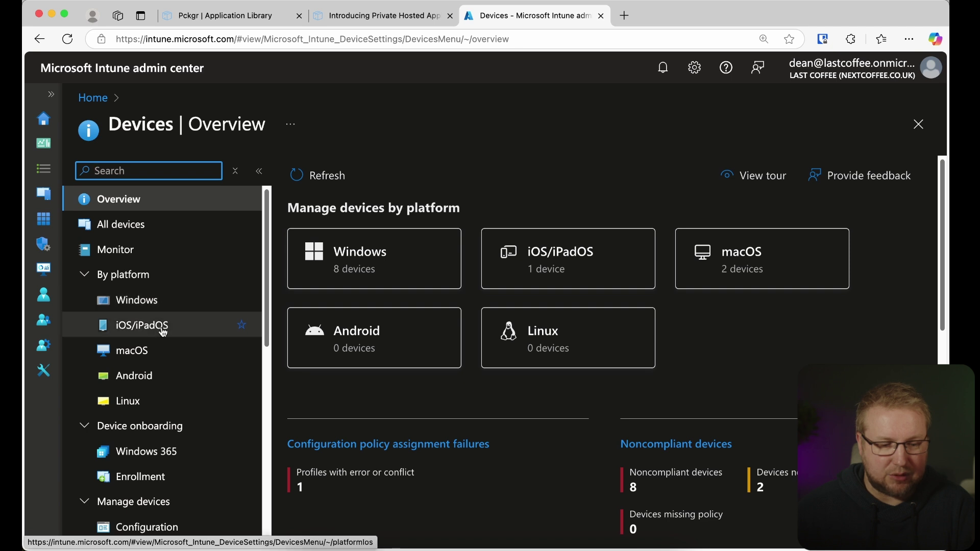
left_click(154, 349)
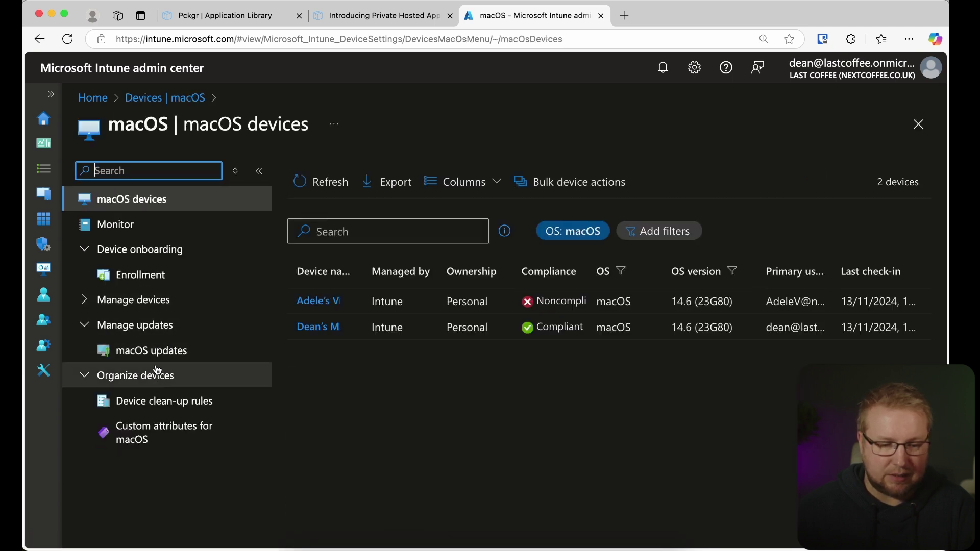
left_click(88, 302)
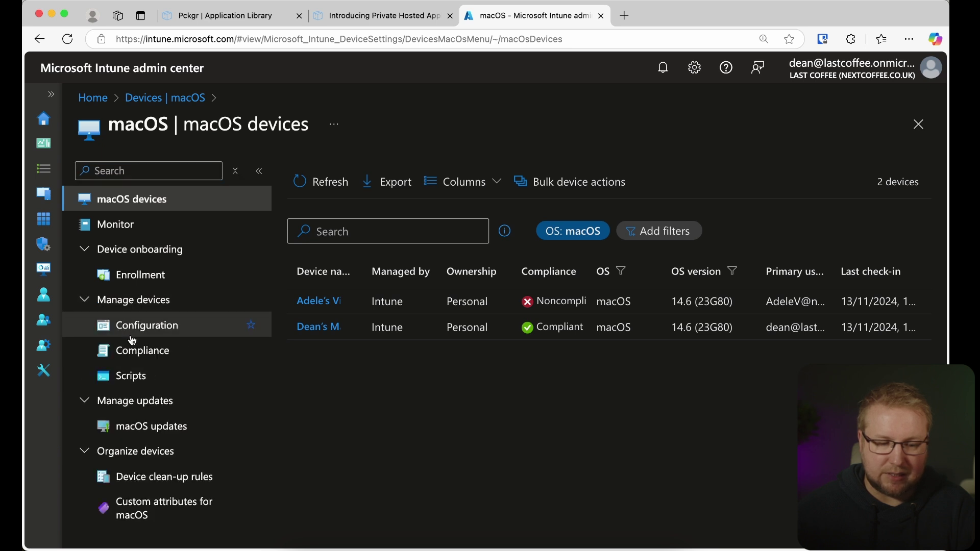
left_click(131, 375)
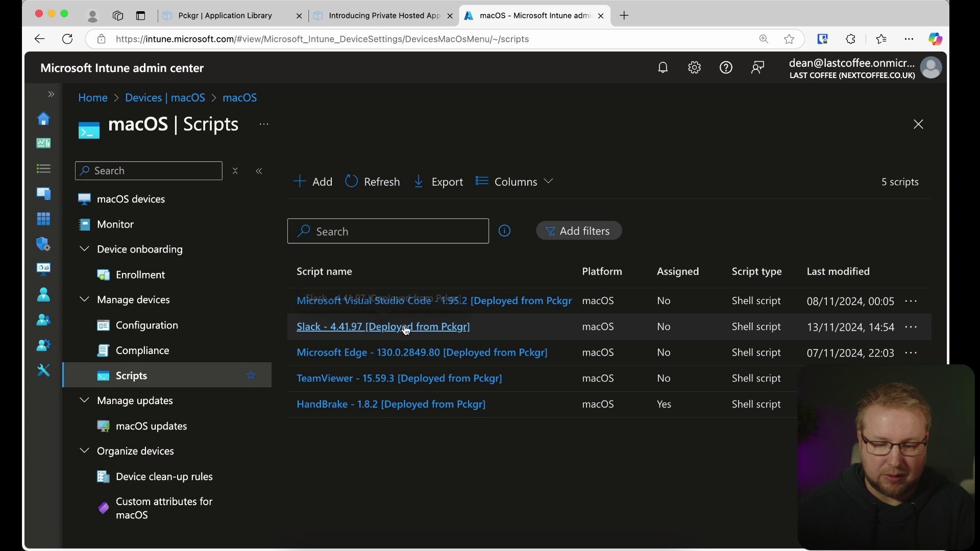
Open the properties of the Slack script deployed from Pckgr and examine its shell script contents and settings.
left_click(436, 328)
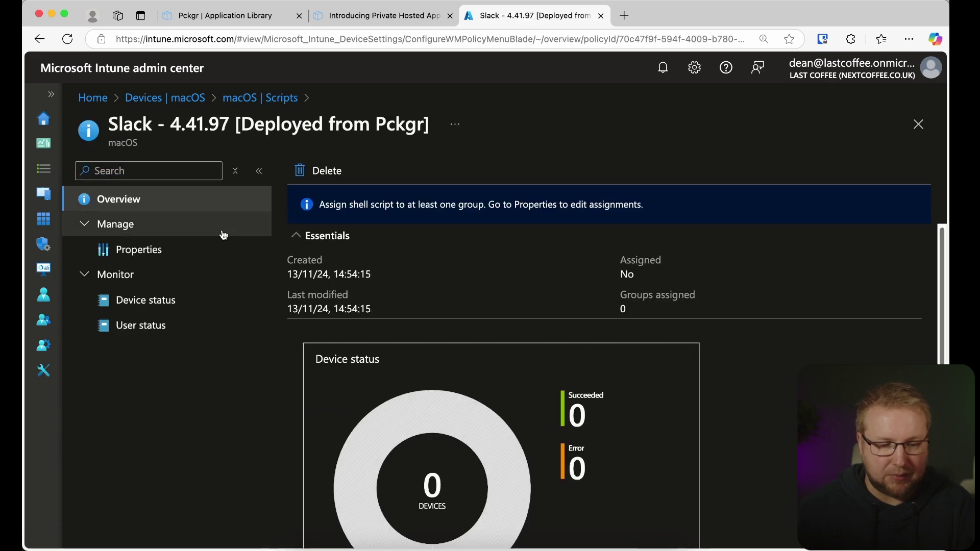
left_click(159, 253)
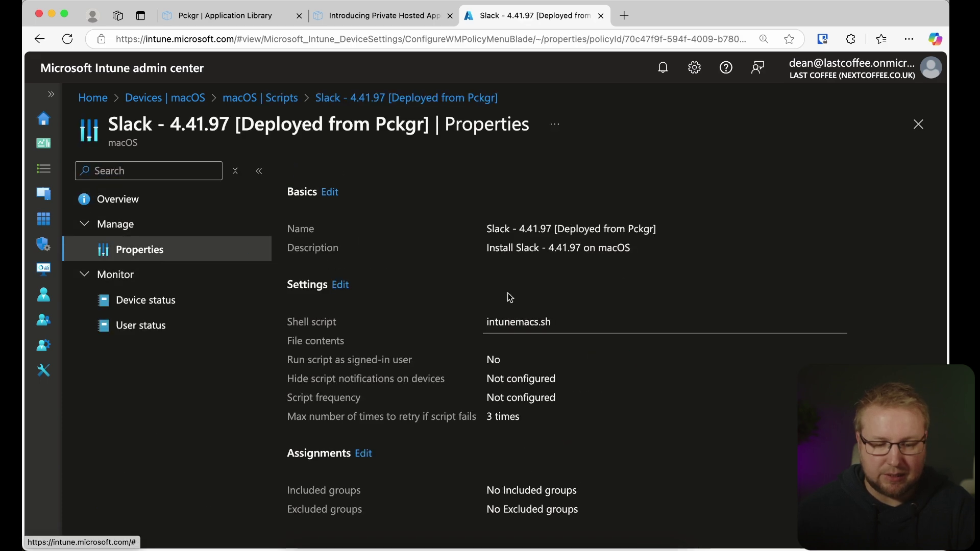
mouse_move(838, 347)
left_mouse_down()
mouse_move(843, 331)
mouse_move(850, 352)
left_mouse_up()
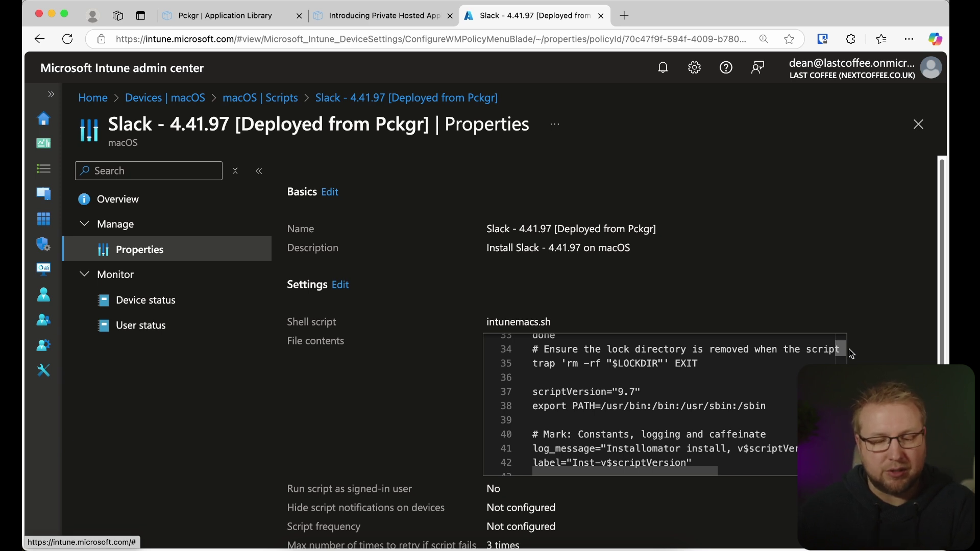
left_click_drag(849, 346, 849, 334)
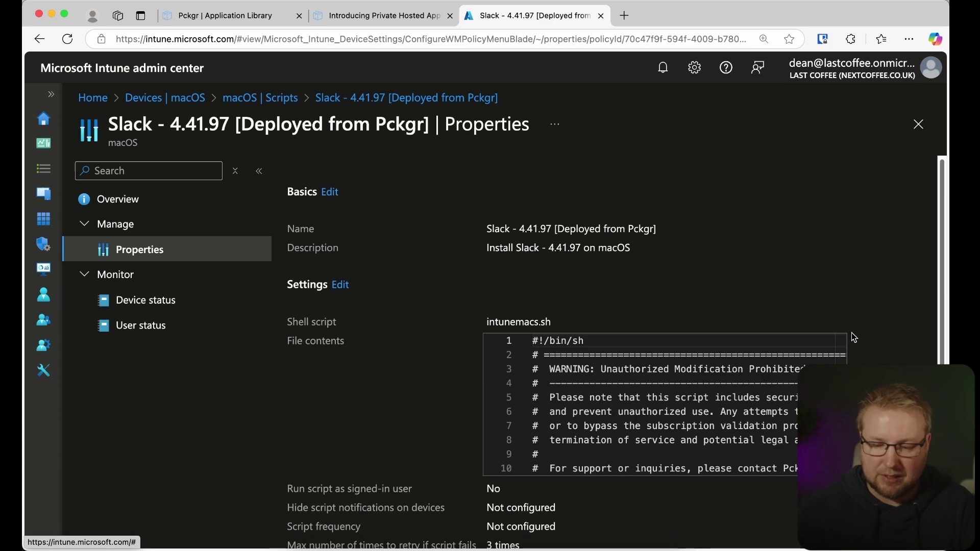
left_click_drag(845, 342, 846, 469)
scroll(942, 249, "down", 3)
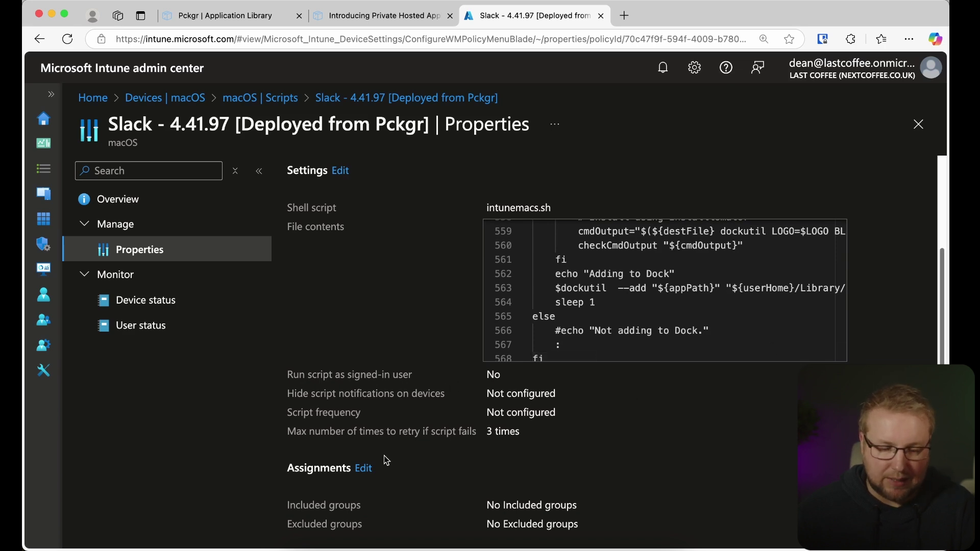
Assign the Slack macOS shell script to all devices and save the assignment.
left_click(368, 469)
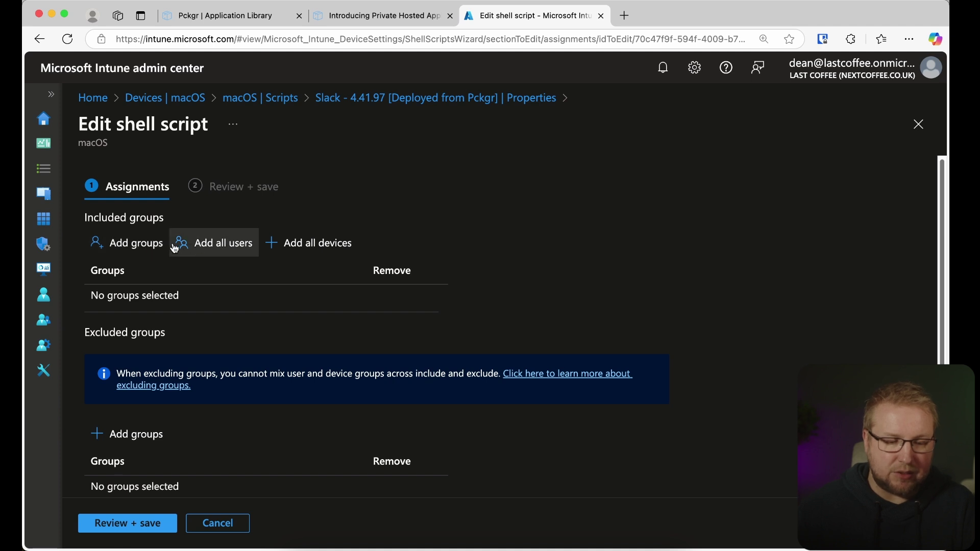
left_click(324, 243)
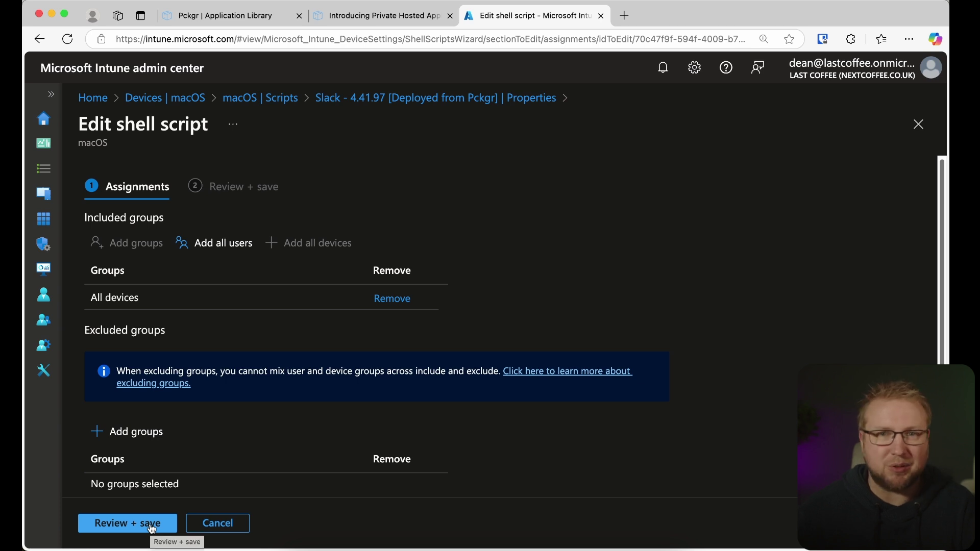
left_click(151, 524)
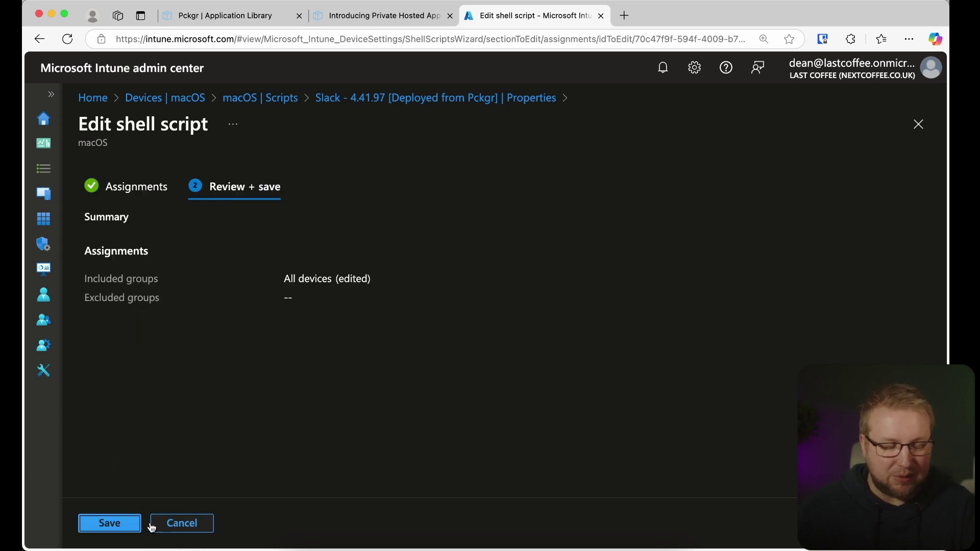
left_click(117, 526)
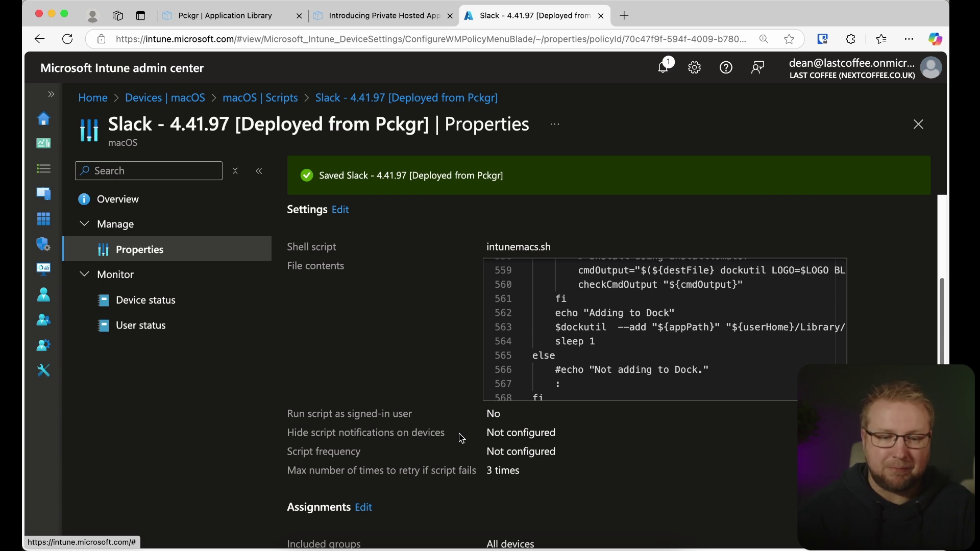
Switch to Pckgr and add the Windows app Belarc Advisor from the standard hosted applications.
left_click(209, 13)
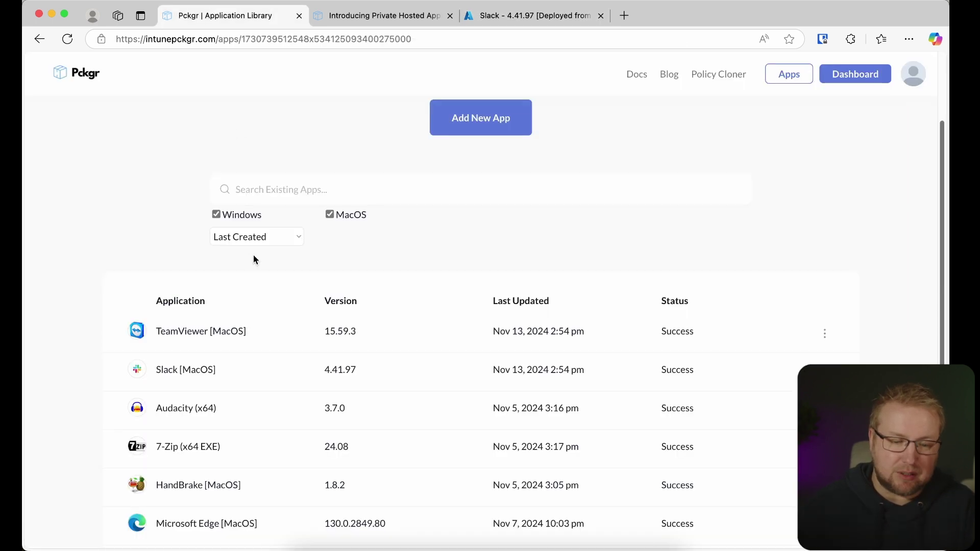
left_click(519, 125)
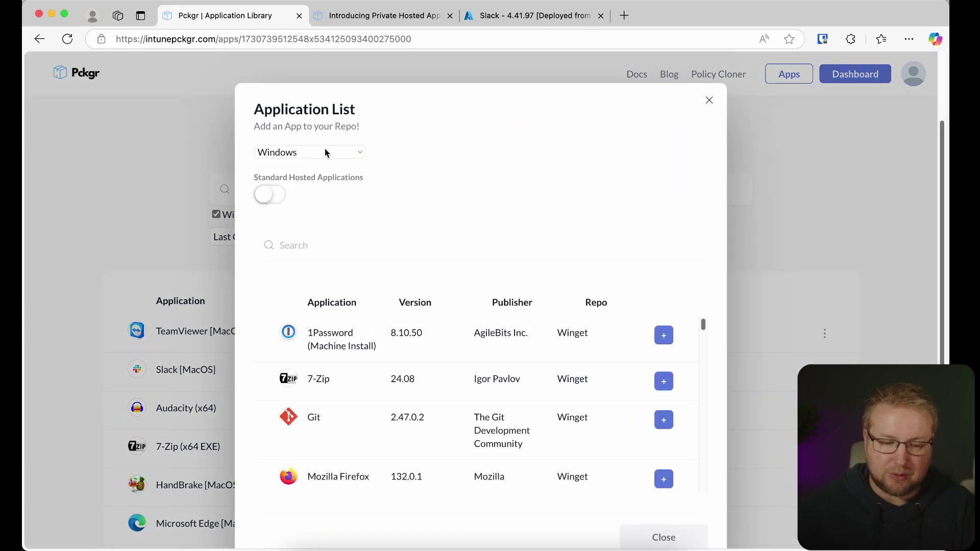
left_click_drag(706, 327, 711, 488)
scroll(604, 440, "down", 3)
scroll(531, 314, "up", 1)
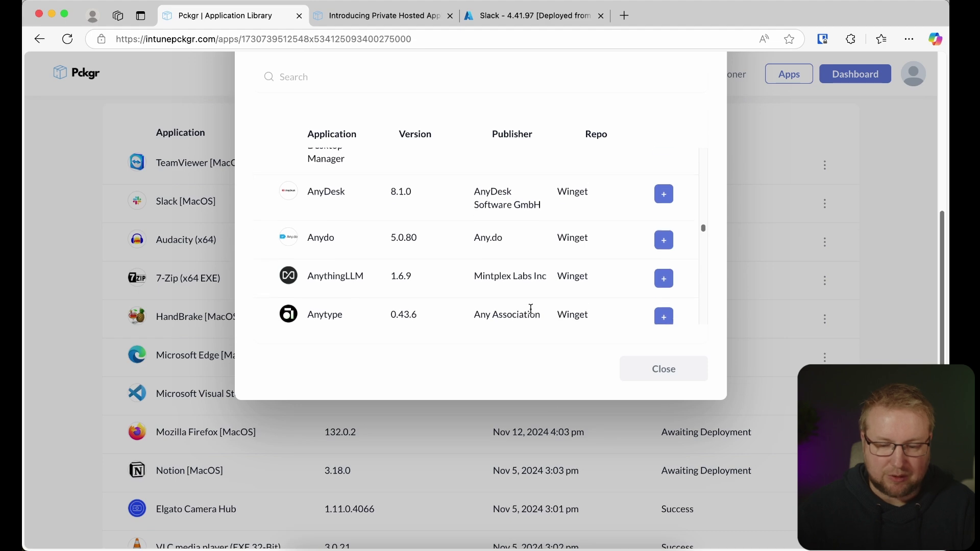
scroll(545, 372, "up", 2)
left_click_drag(703, 332, 708, 380)
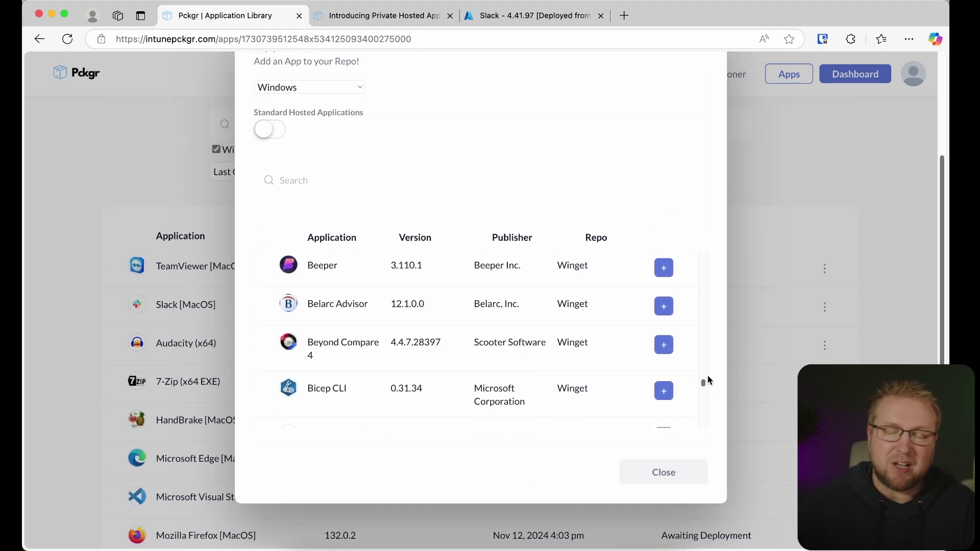
scroll(705, 323, "up", 1)
scroll(720, 330, "up", 2)
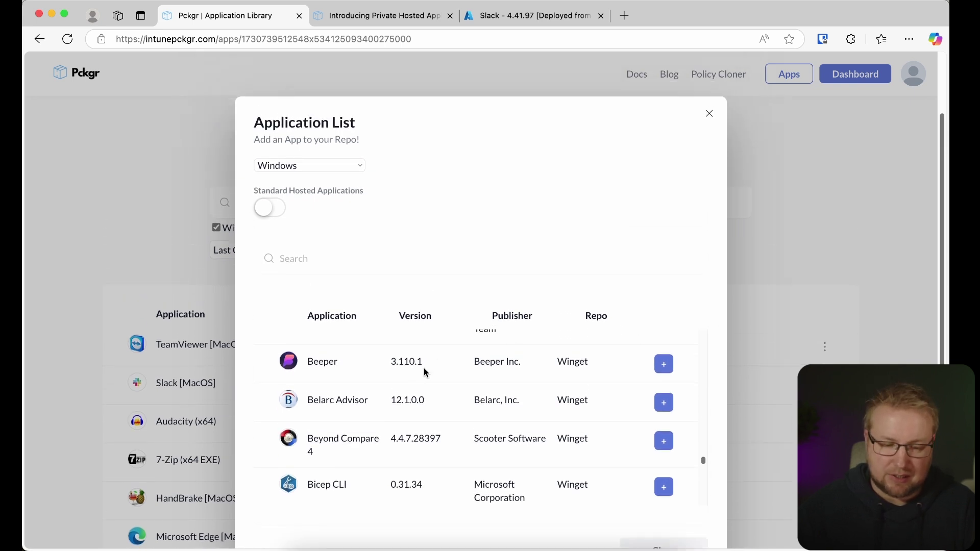
left_click(664, 403)
left_click(812, 197)
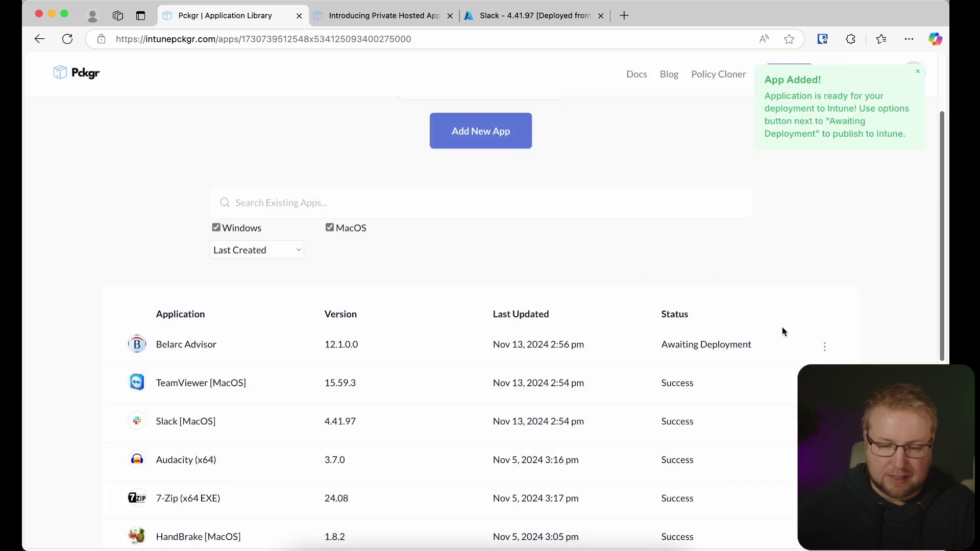
Deploy Belarc Advisor to Intune with Advanced Installer turned on and its options left at their defaults.
left_click(823, 348)
left_click(781, 372)
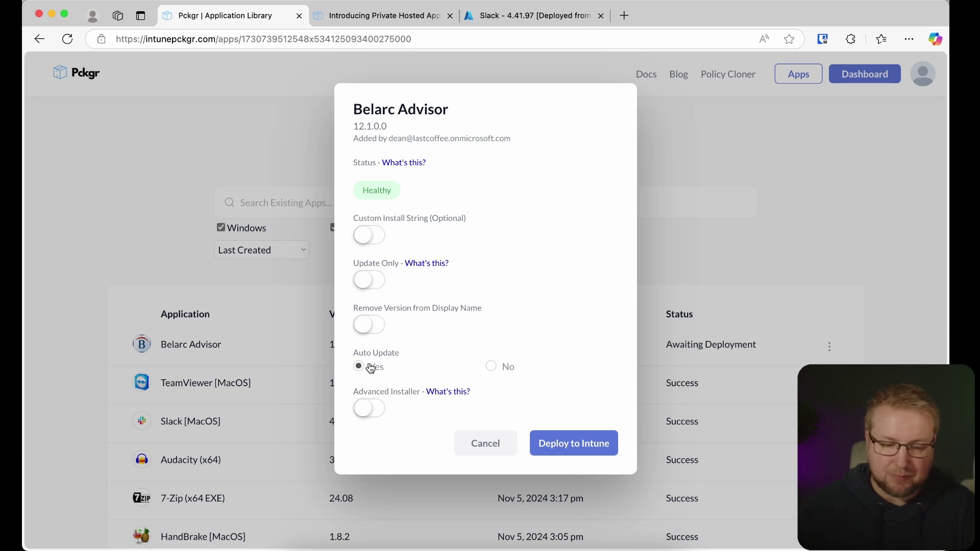
left_click(373, 408)
scroll(460, 423, "down", 3)
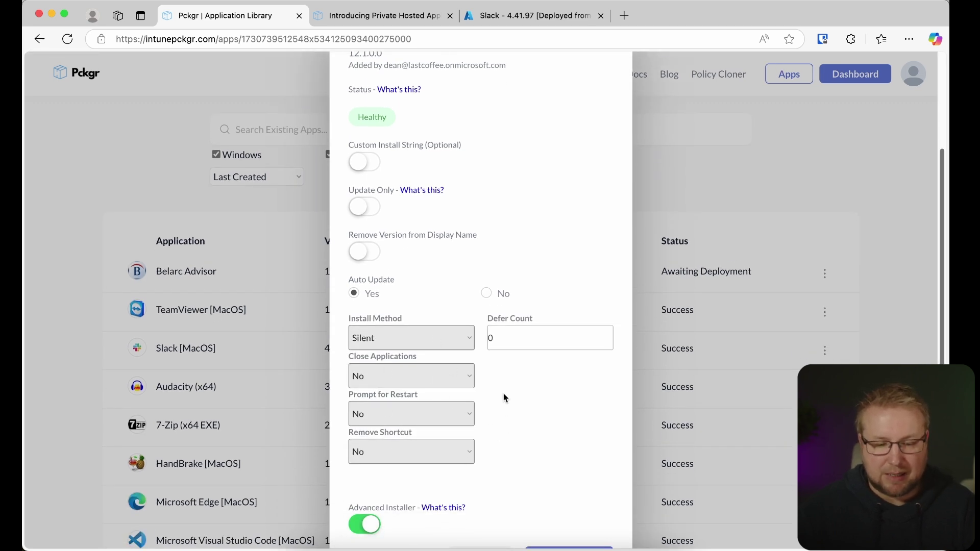
scroll(509, 413, "down", 2)
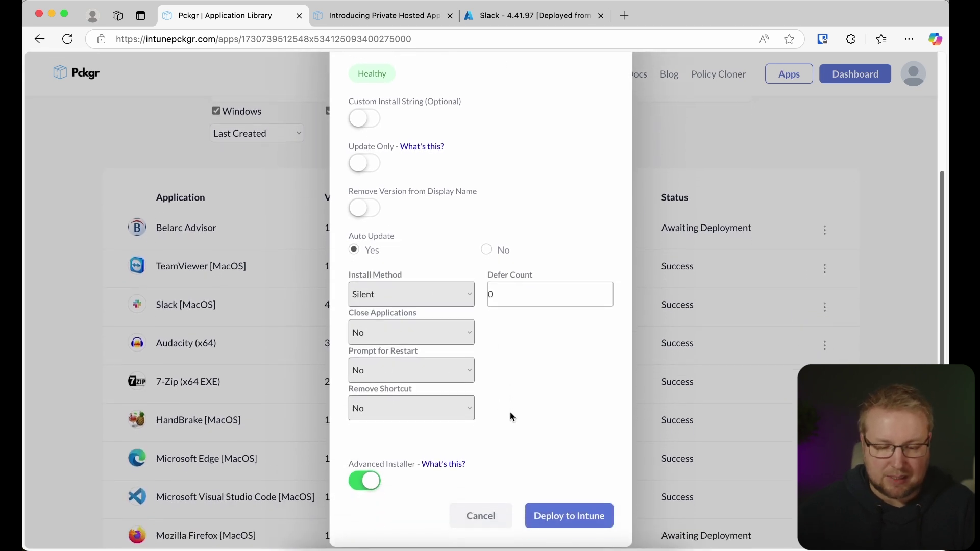
left_click(561, 512)
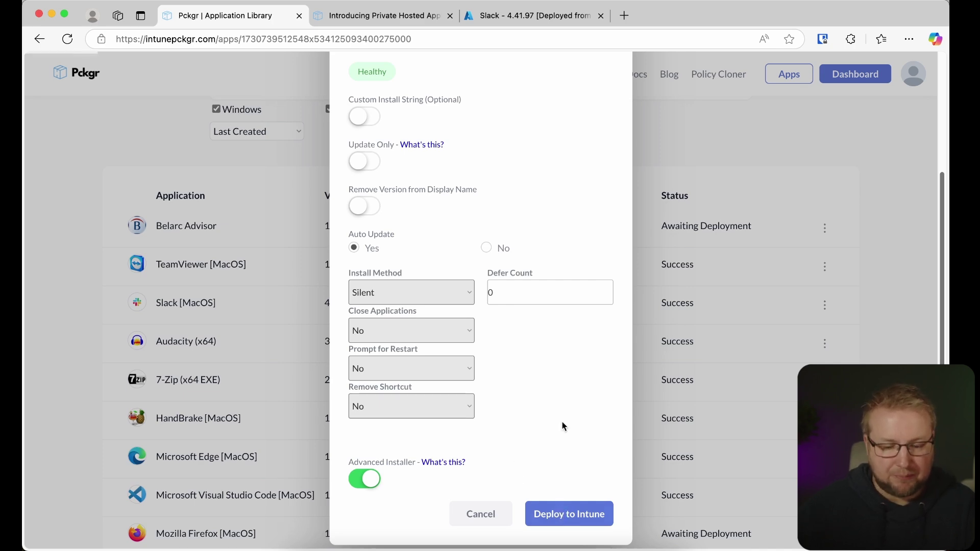
scroll(547, 350, "up", 3)
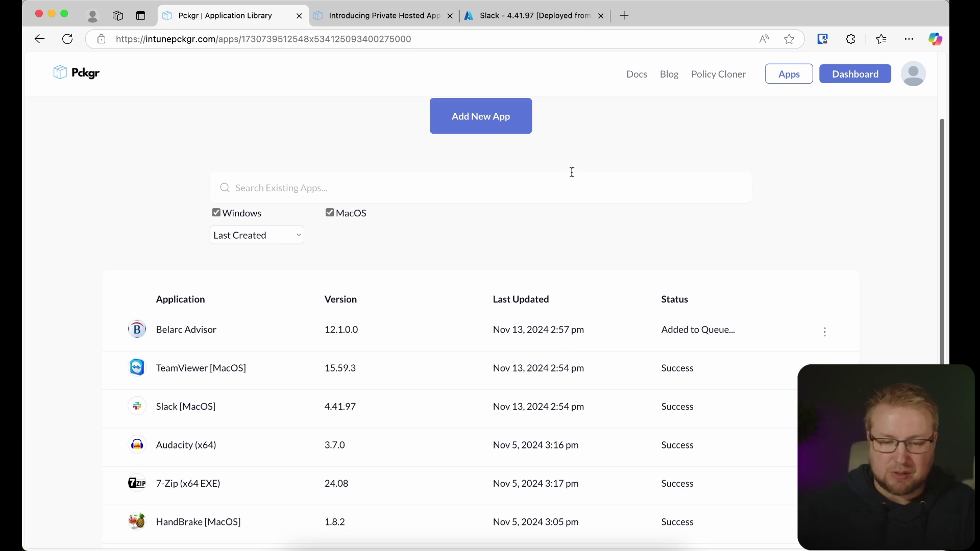
Add the Windows app Evernote (x64) version 10.114.4 from the private hosted applications.
left_click(499, 132)
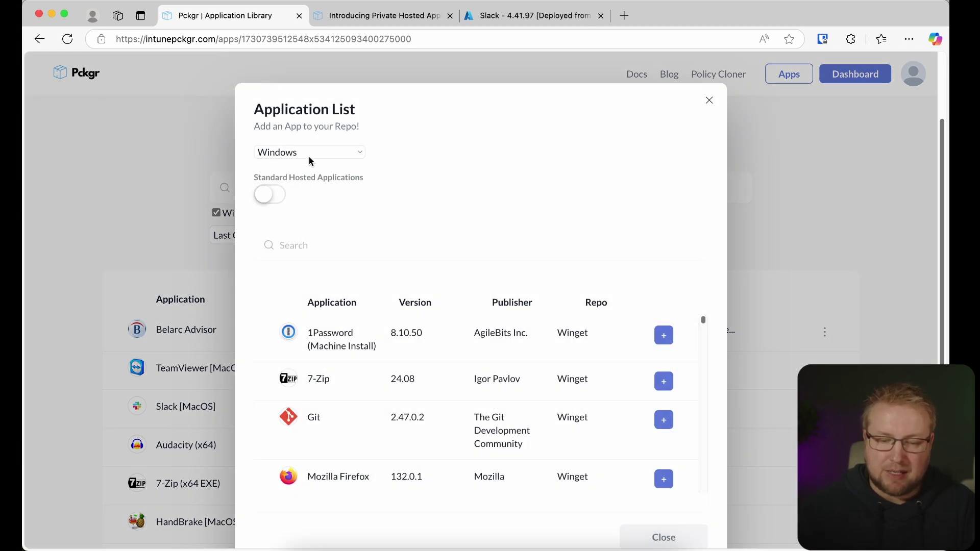
left_click(277, 200)
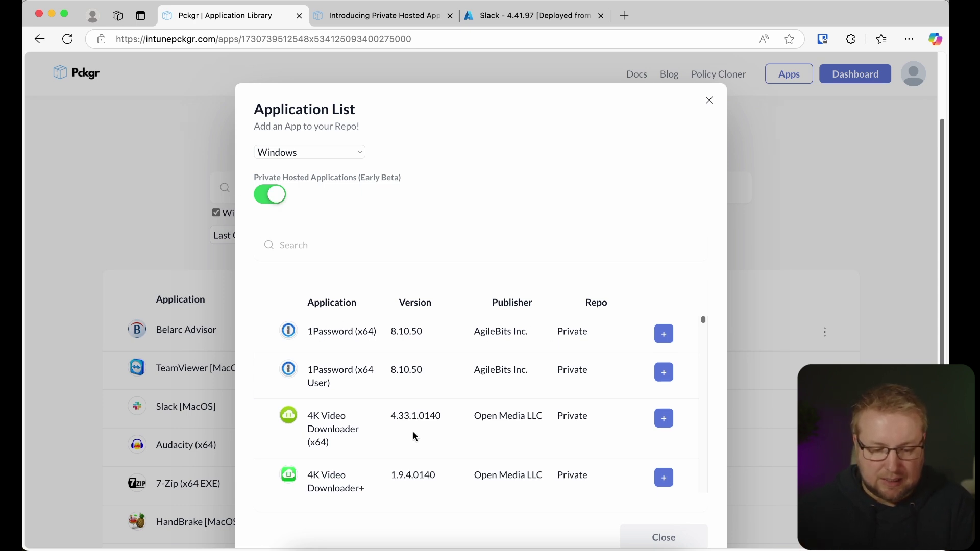
scroll(428, 419, "down", 20)
scroll(448, 410, "down", 3)
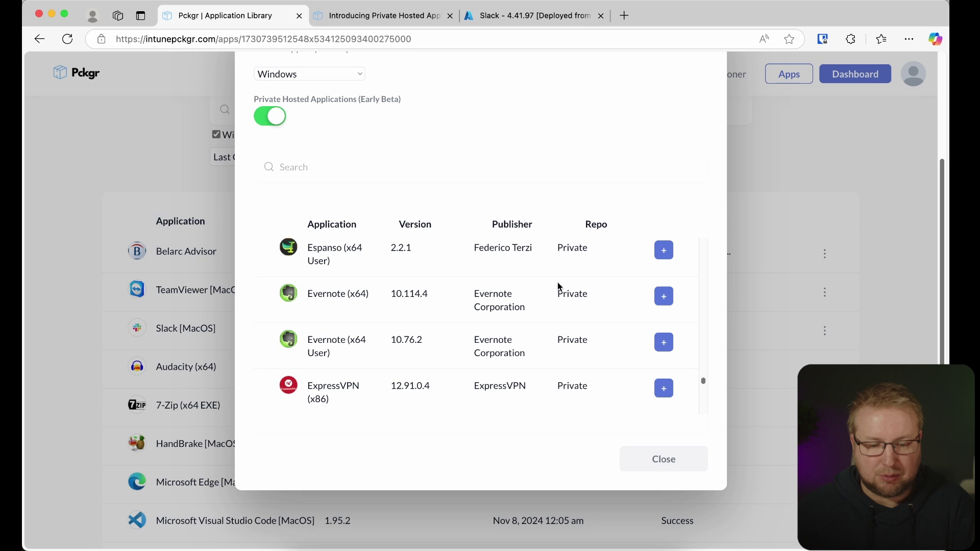
left_click(665, 299)
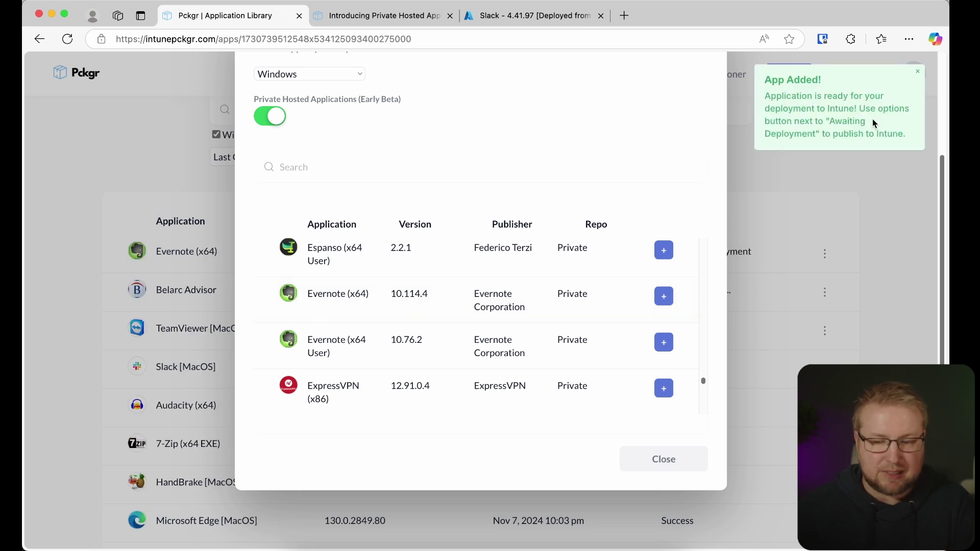
left_click(891, 194)
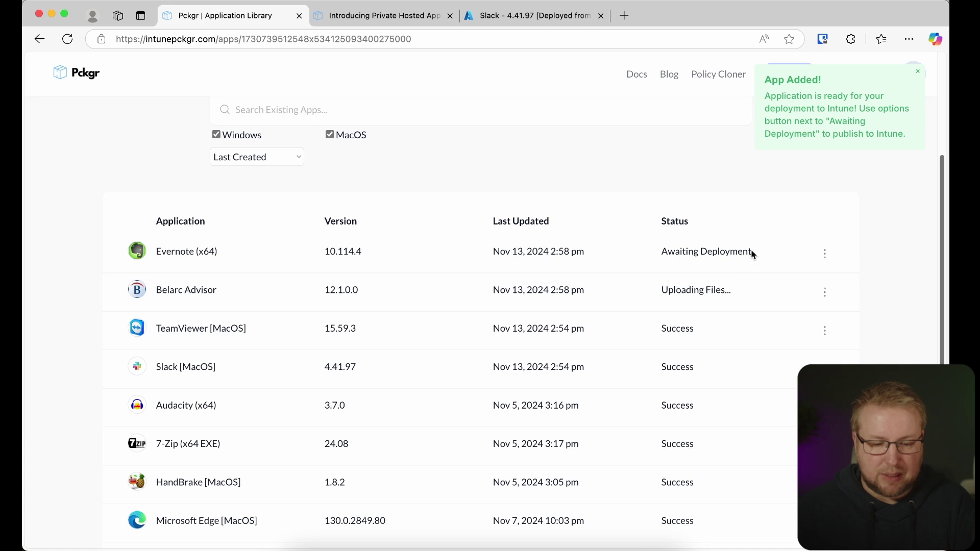
Deploy Evernote (x64) to Intune with Delay Updates at 0 days, after trying a delay of 2 days.
left_click(824, 254)
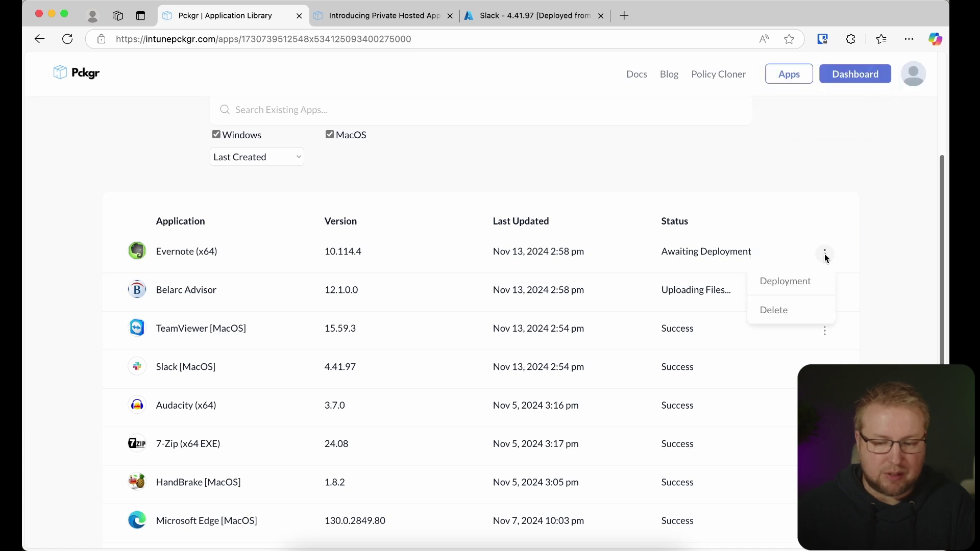
left_click(802, 280)
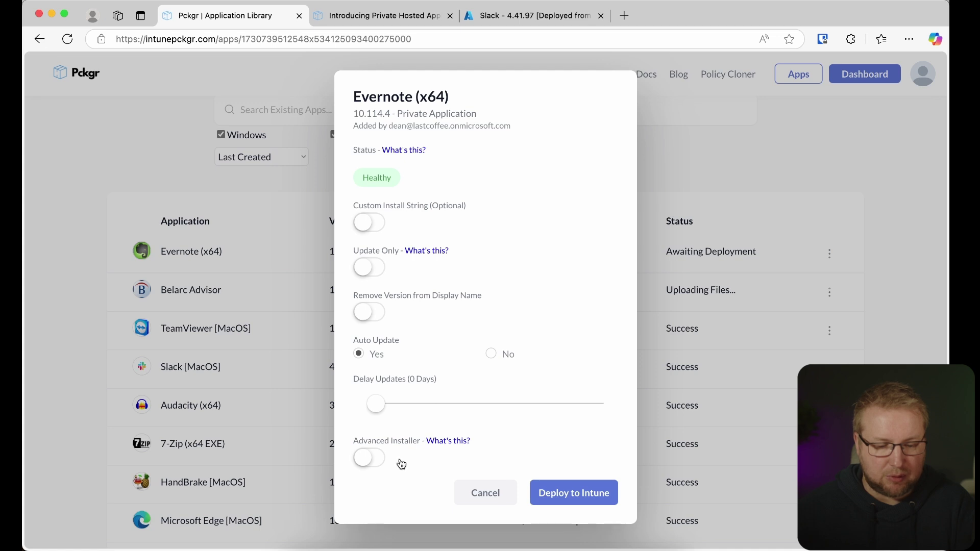
left_click_drag(380, 404, 498, 409)
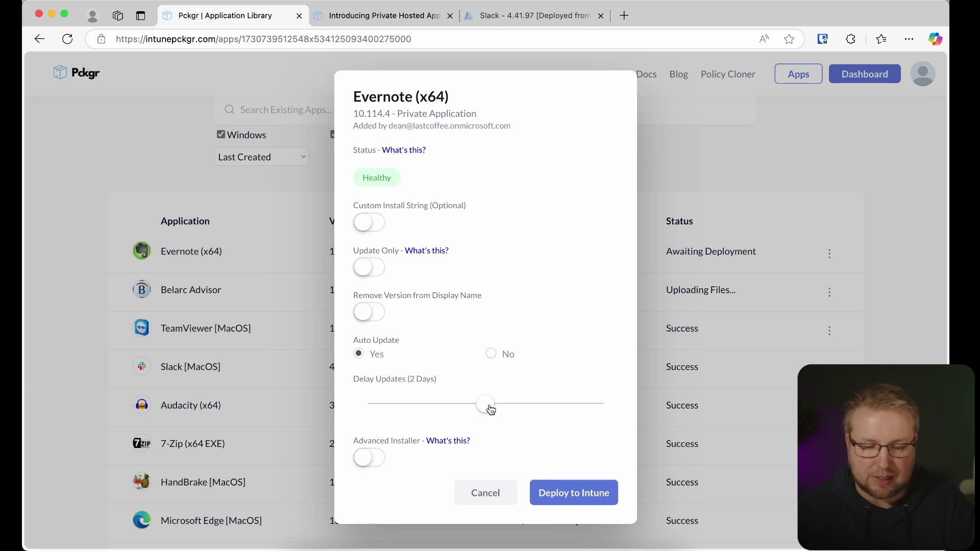
left_click_drag(490, 410, 376, 409)
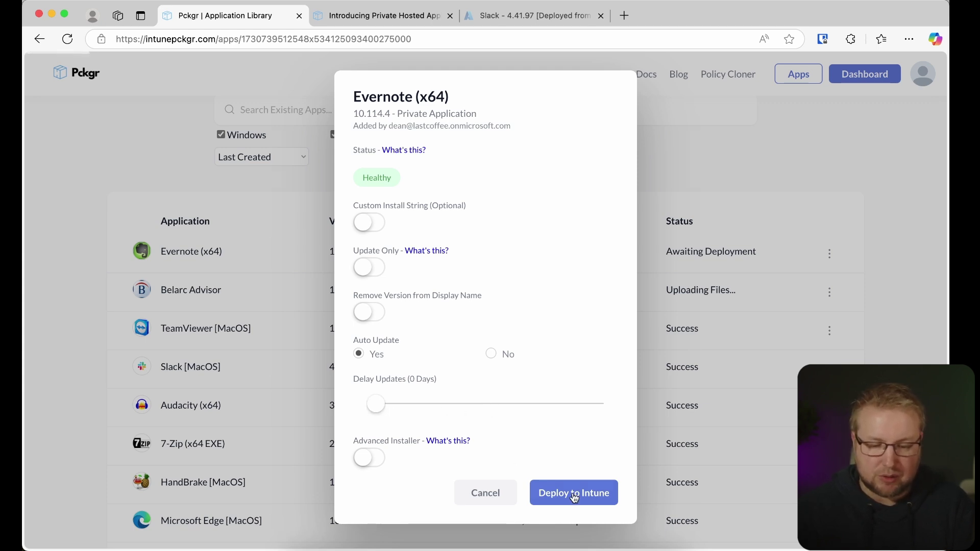
left_click(575, 498)
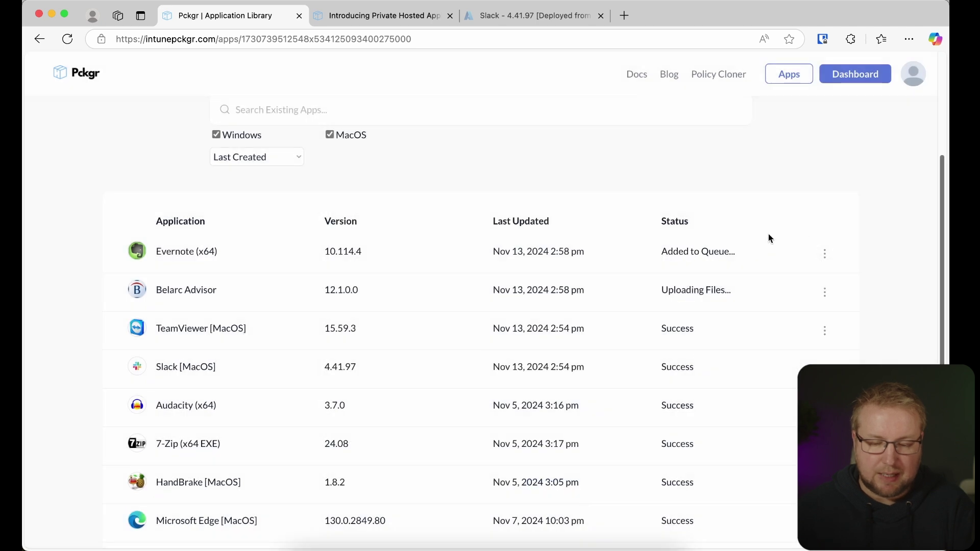
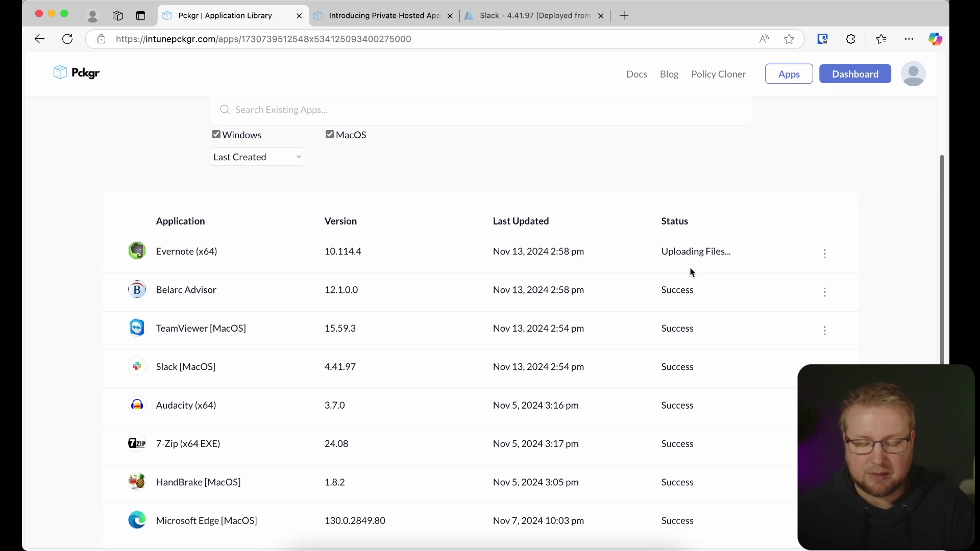
Switch to the Intune admin center, show the Windows apps and search them for "everno".
left_click(559, 18)
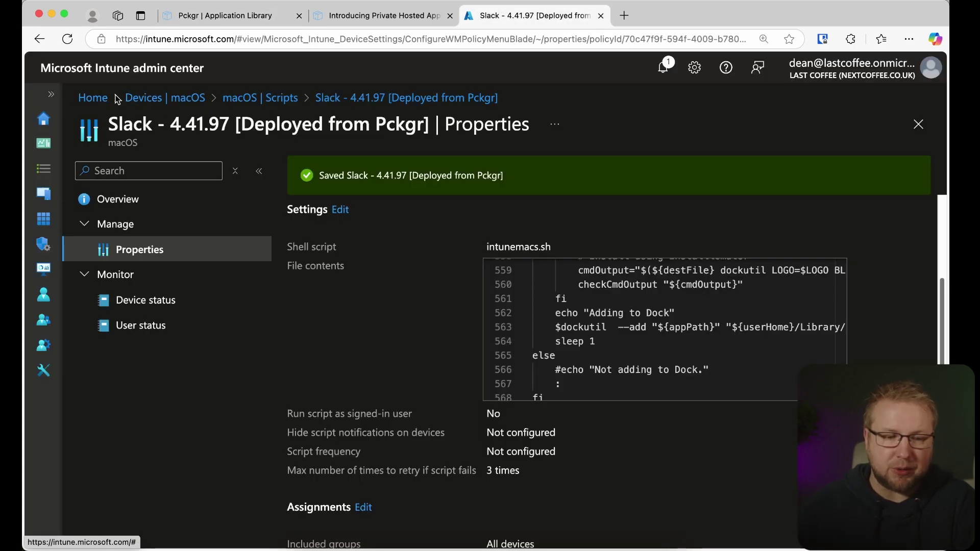
left_click(101, 104)
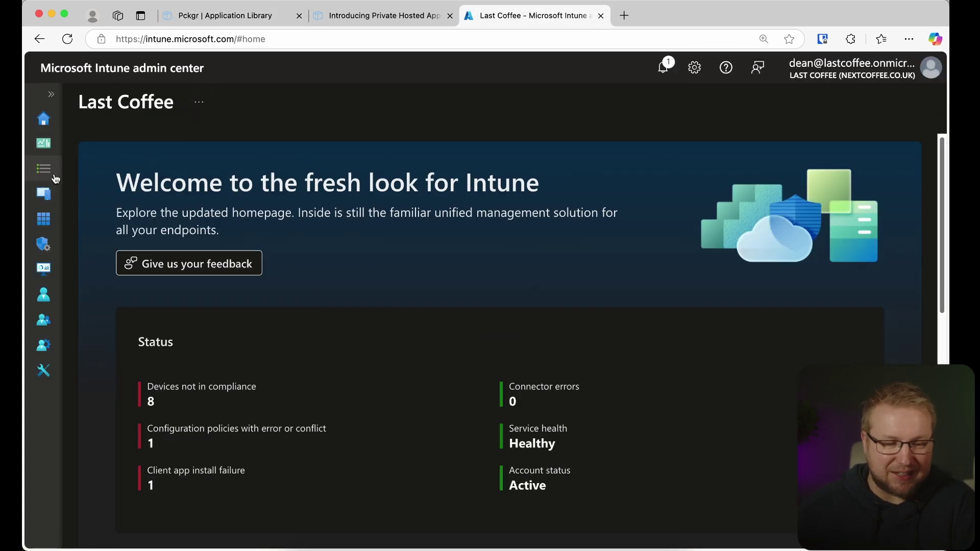
left_click(46, 202)
left_click(43, 218)
left_click(164, 226)
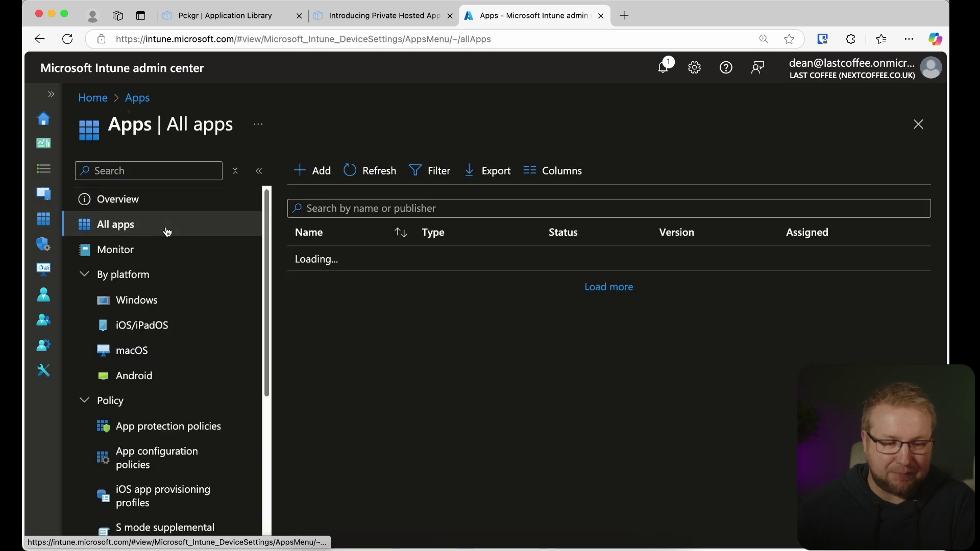
left_click(173, 300)
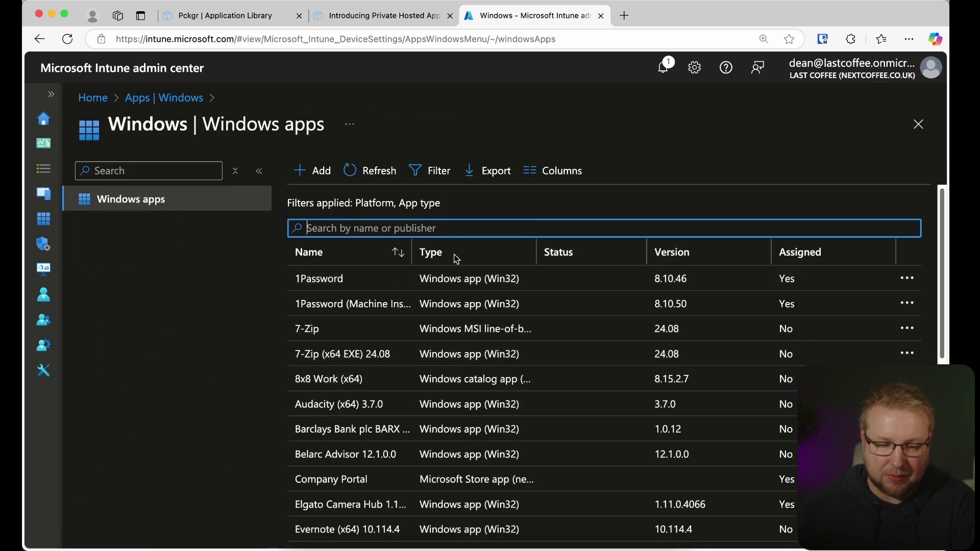
type("everno")
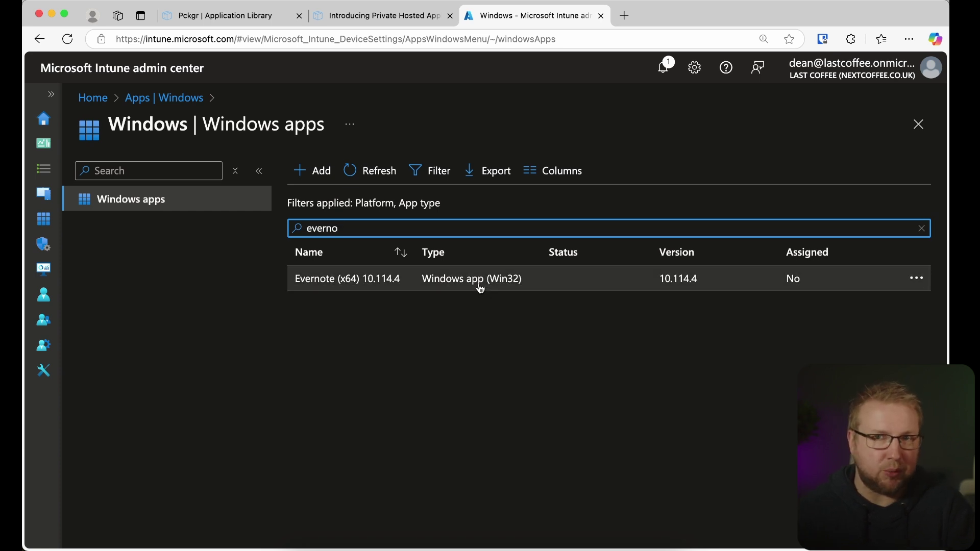
Examine the program and requirements settings in the Evernote (x64) app's properties, and return to the Pckgr application library.
left_click(480, 288)
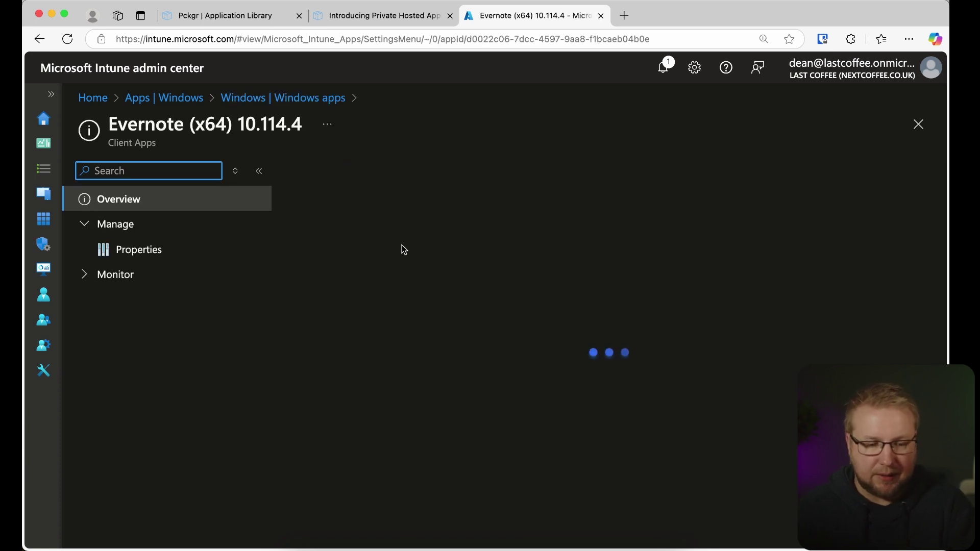
left_click(149, 250)
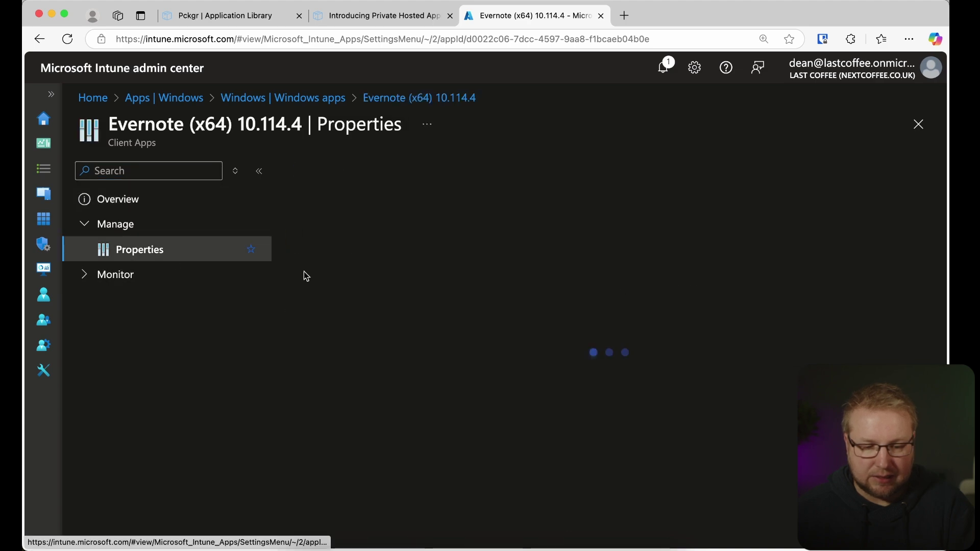
scroll(599, 364, "down", 7)
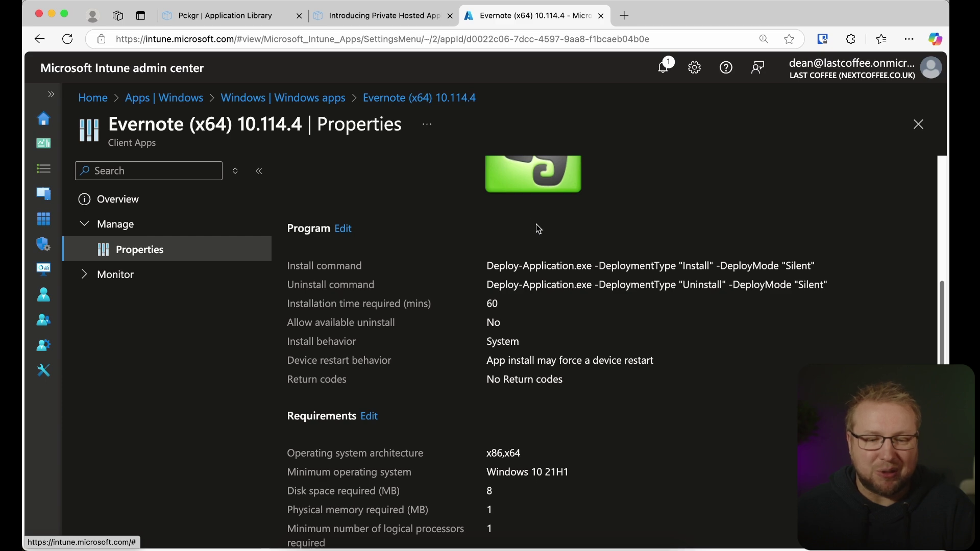
left_click(217, 19)
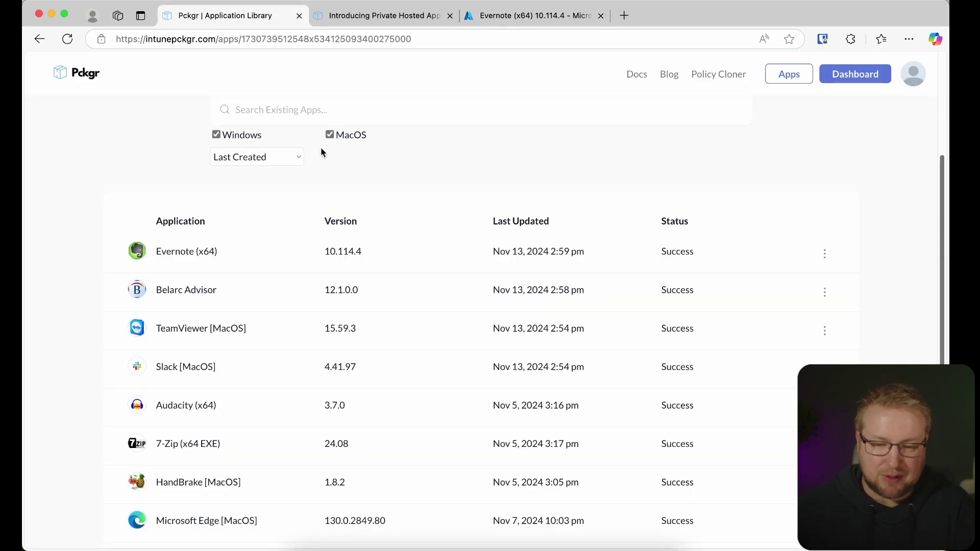
Examine the form for adding a new custom application from the dashboard, then close it without adding anything.
scroll(313, 205, "up", 5)
left_click(881, 73)
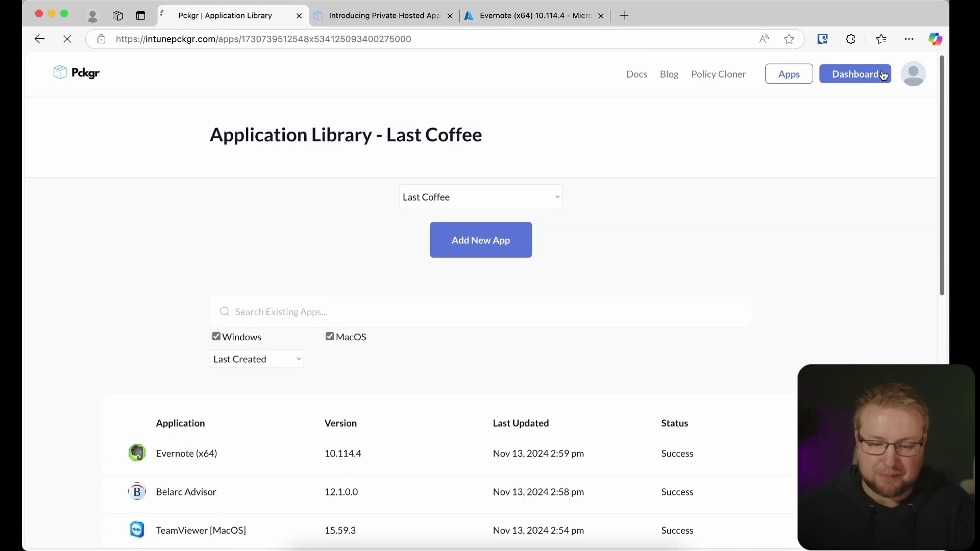
scroll(431, 345, "down", 5)
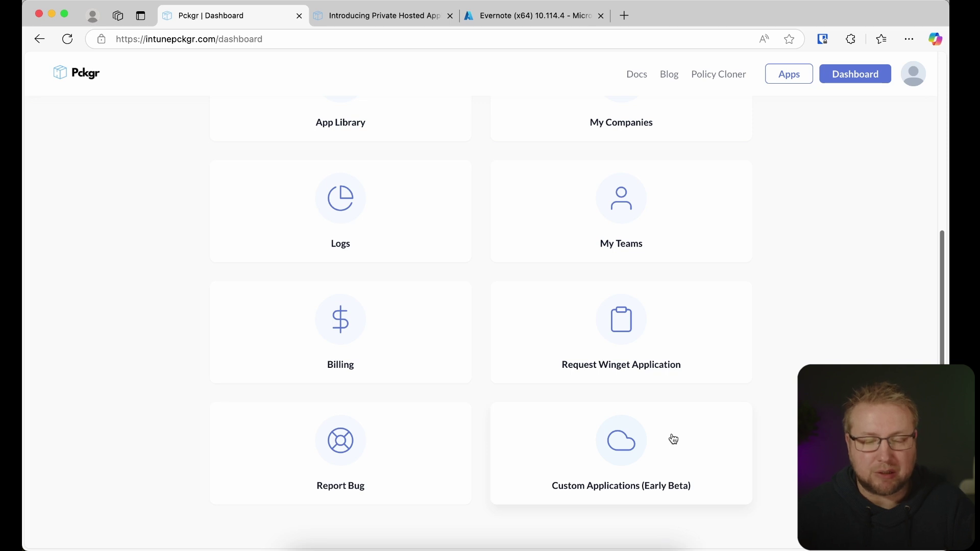
left_click(641, 451)
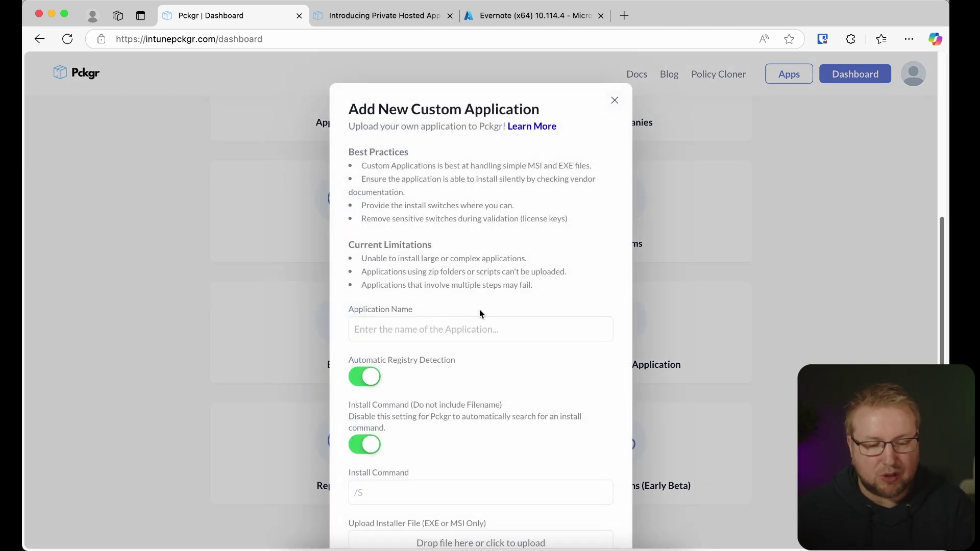
scroll(488, 296, "down", 3)
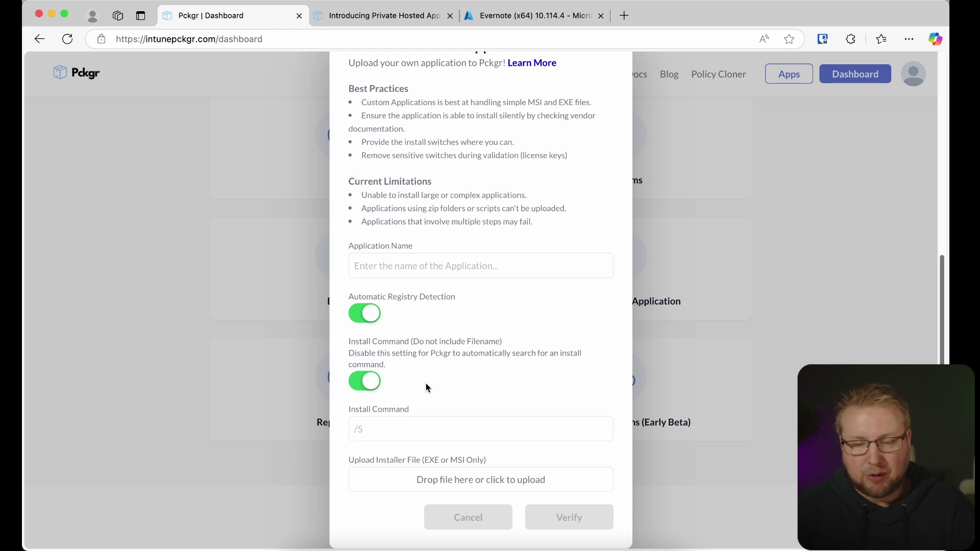
left_click(842, 312)
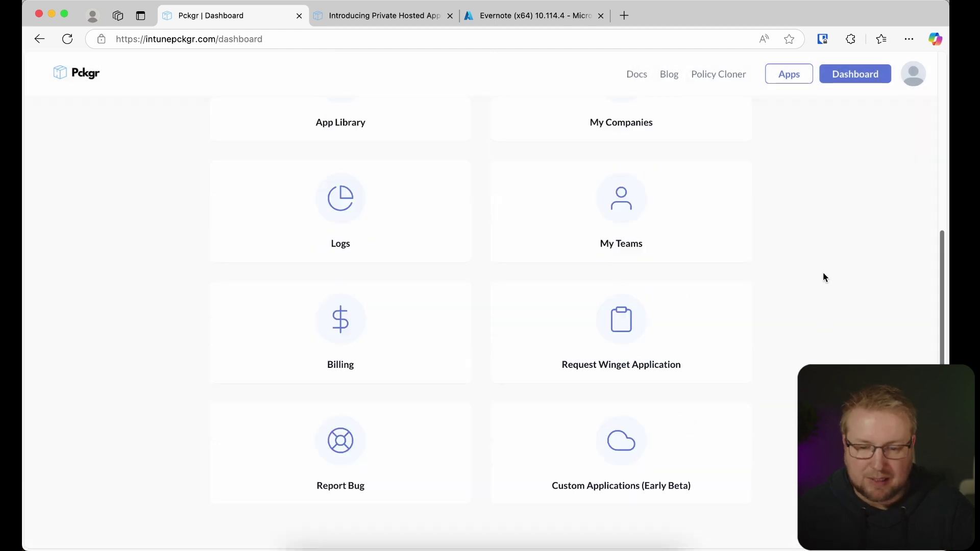
Go to the Pckgr home page and sign out of the connected Microsoft account.
scroll(831, 289, "up", 5)
left_click(95, 75)
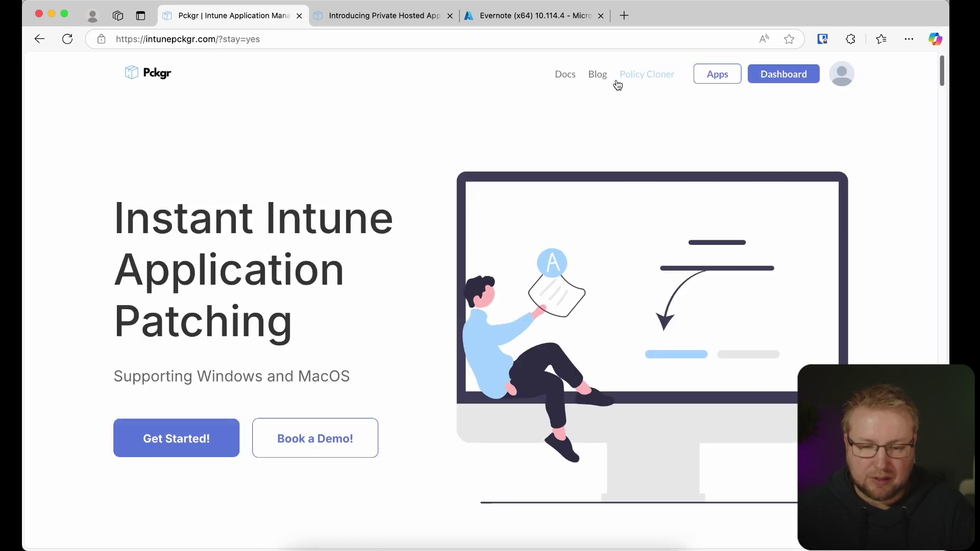
left_click(845, 77)
left_click(784, 156)
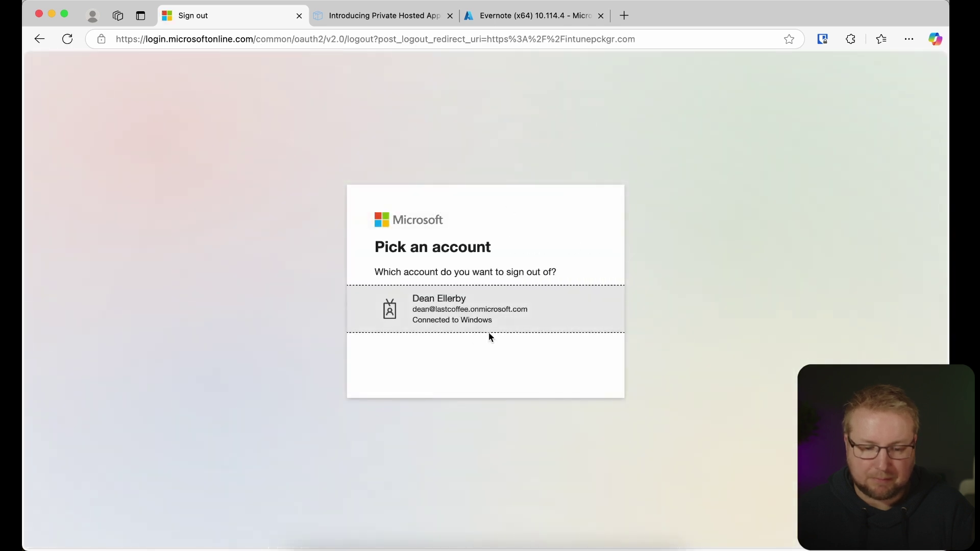
left_click(439, 304)
Show the Pckgr pricing page and compare the Starter, Professional and Business plans.
left_click(665, 77)
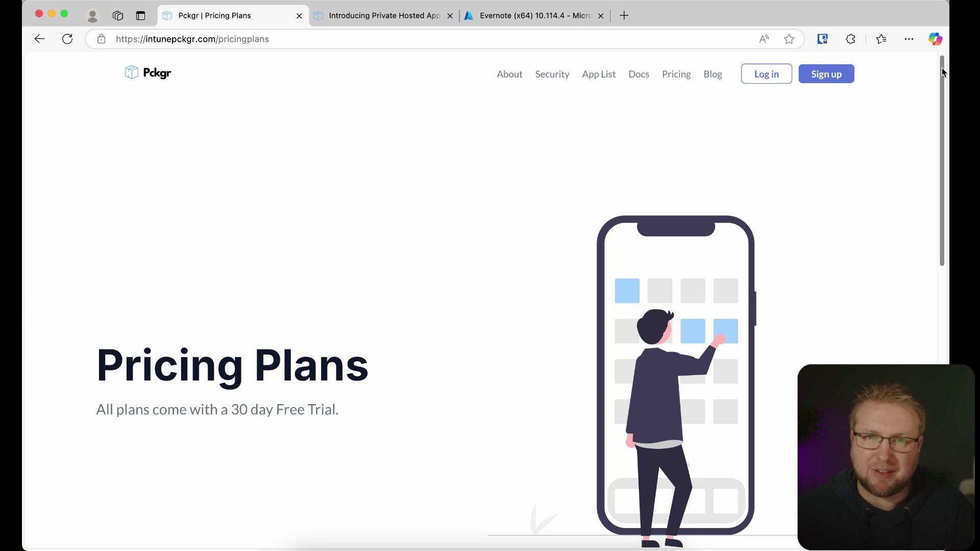
left_click_drag(943, 72, 949, 280)
scroll(867, 205, "down", 2)
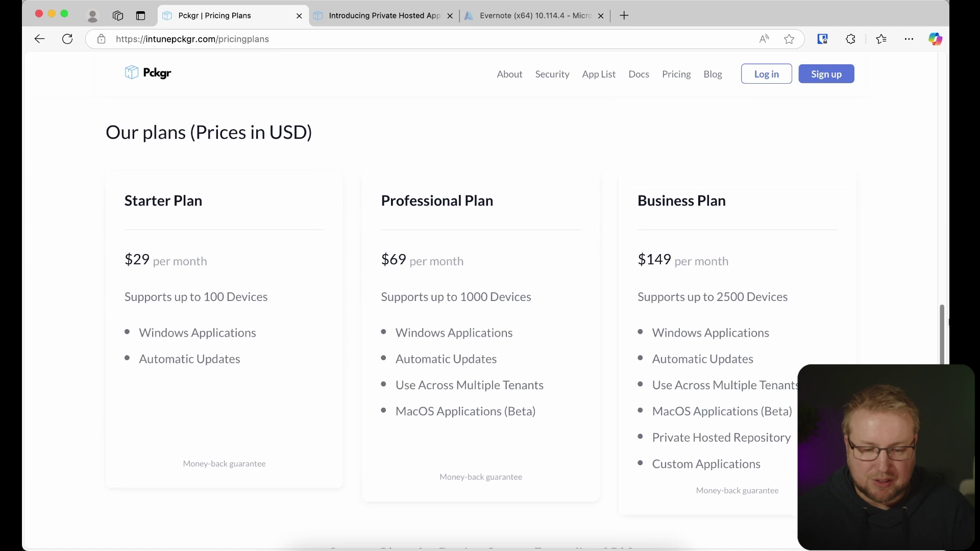